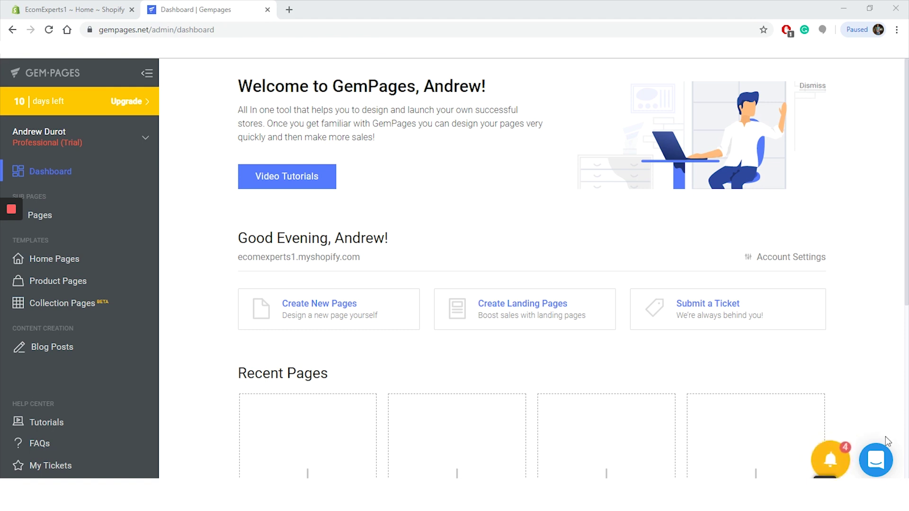
{"action": "left_click", "coordinate": [873, 459]}
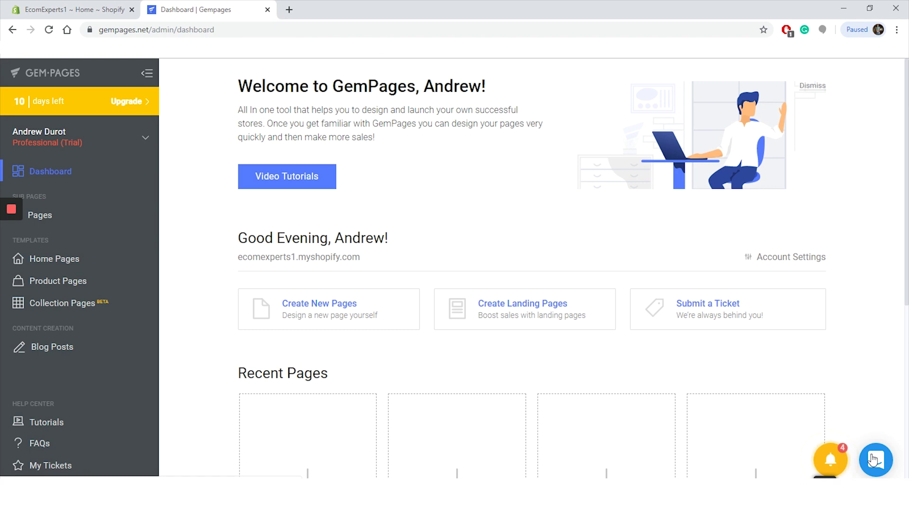
{"action": "left_click", "coordinate": [873, 458]}
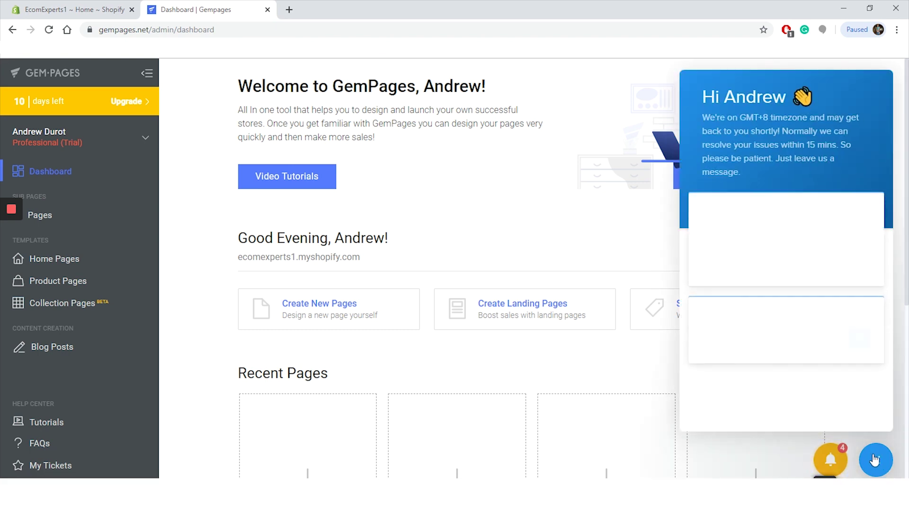
{"action": "left_click", "coordinate": [874, 459]}
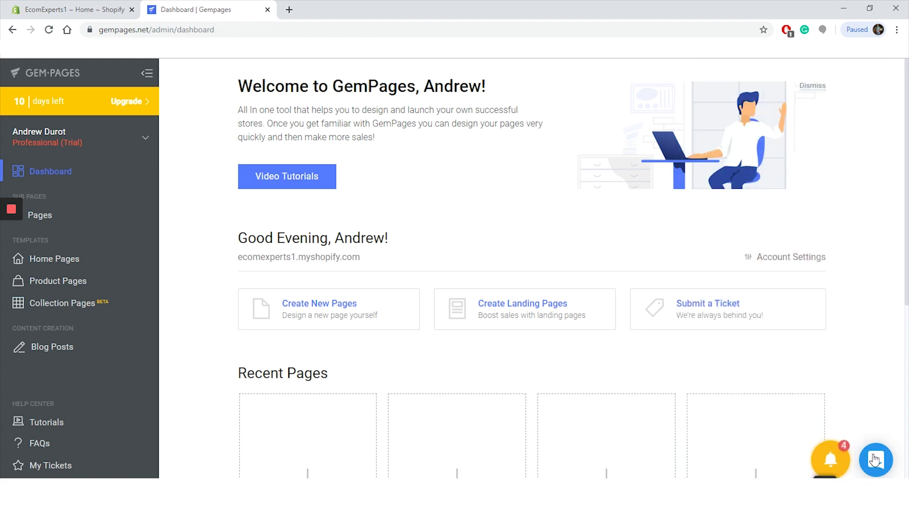
{"action": "left_click", "coordinate": [316, 187]}
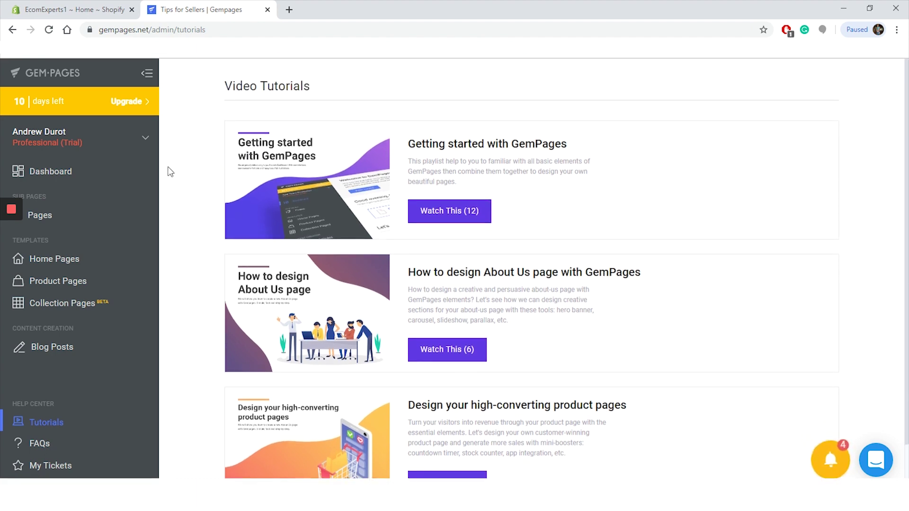
{"action": "left_click", "coordinate": [113, 171]}
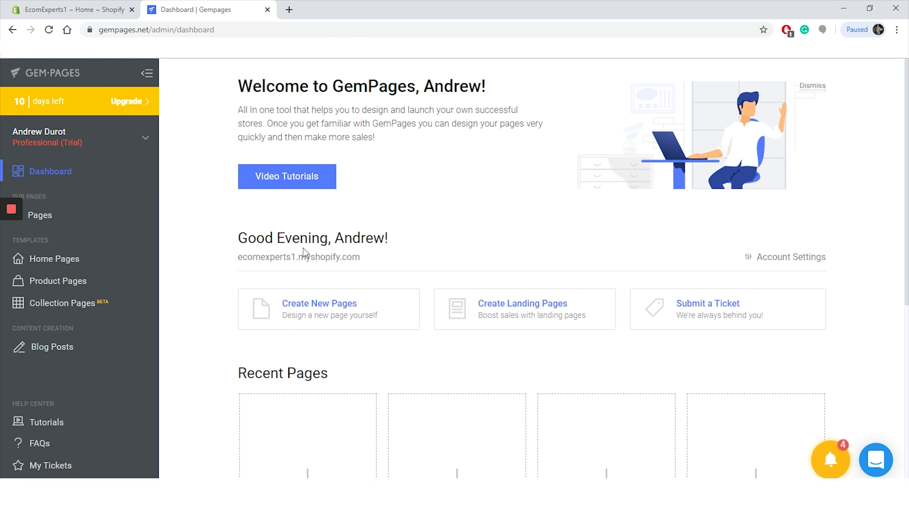
{"action": "left_click", "coordinate": [351, 296]}
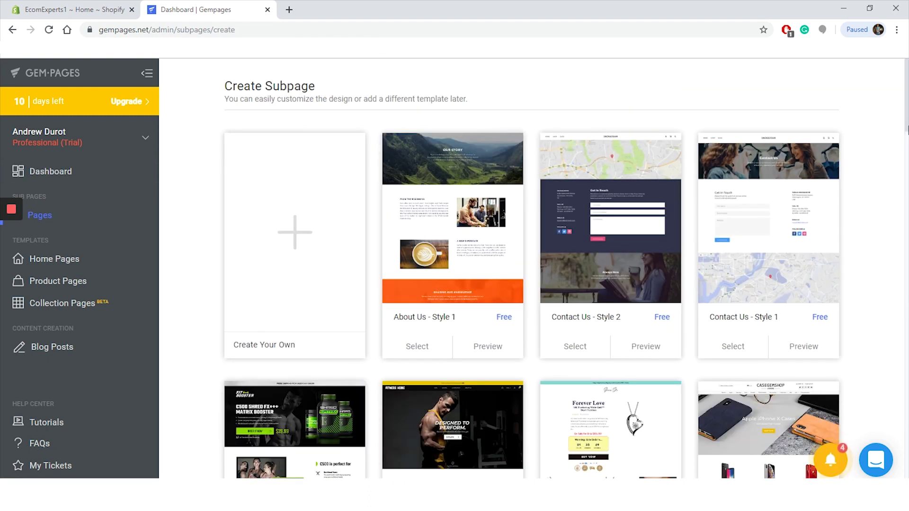
Start the autumn-winter-2019-sale page from the blank Create Your Own layout.
{"action": "scroll", "coordinate": [899, 130], "scroll_direction": "down", "scroll_amount": 14}
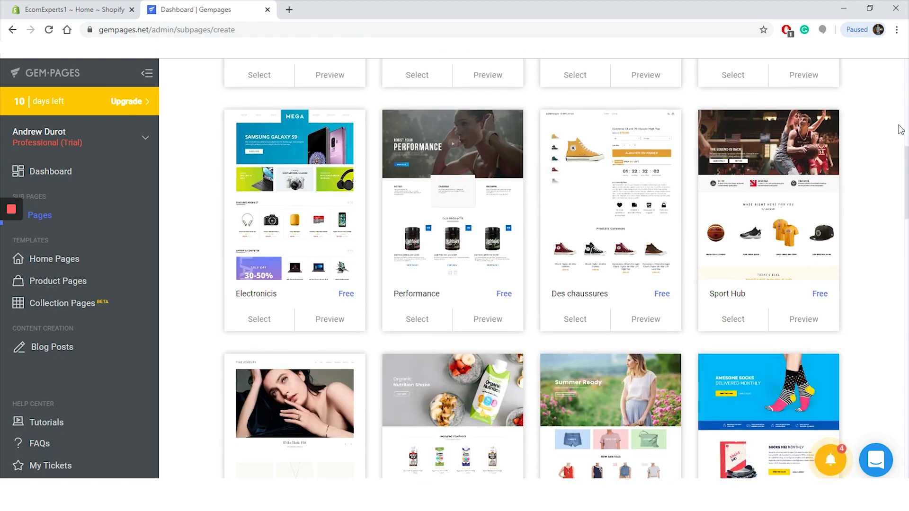
{"action": "scroll", "coordinate": [900, 130], "scroll_direction": "up", "scroll_amount": 11}
{"action": "scroll", "coordinate": [899, 130], "scroll_direction": "up", "scroll_amount": 3}
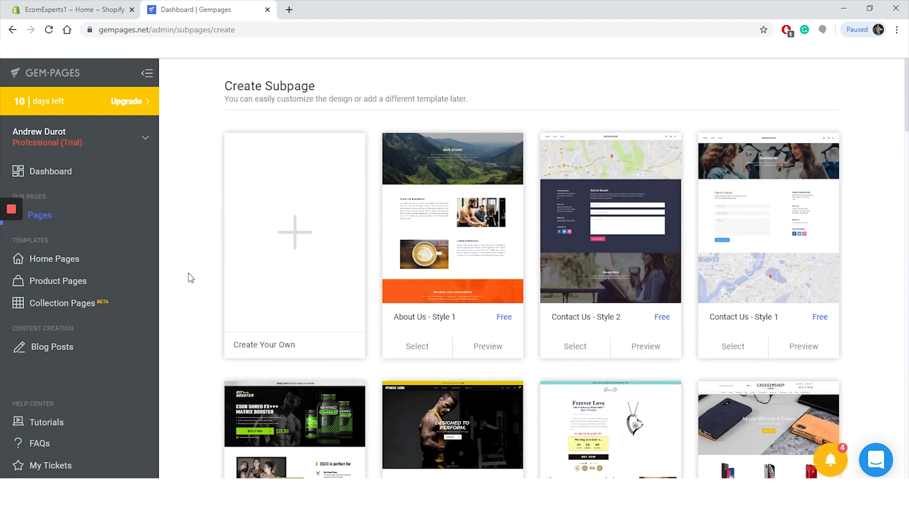
{"action": "left_click", "coordinate": [286, 266]}
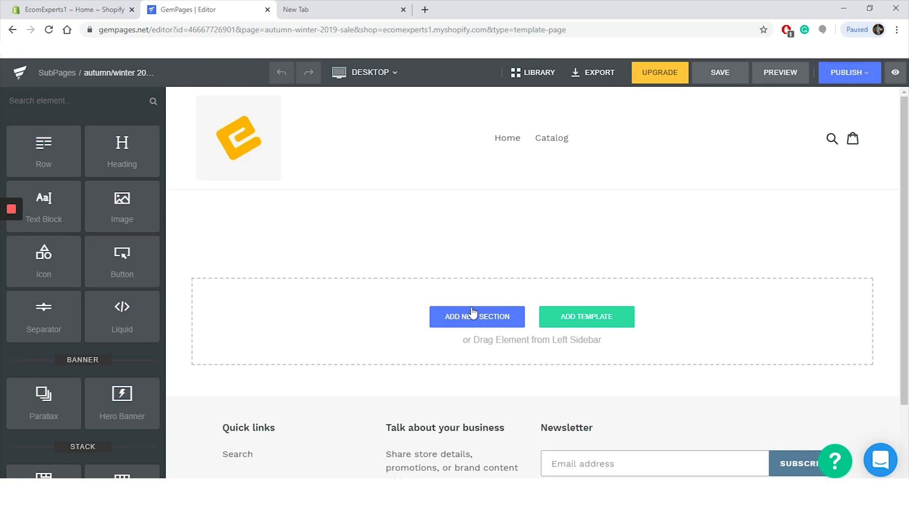
{"action": "scroll", "coordinate": [544, 270], "scroll_direction": "down", "scroll_amount": 2}
Insert the Content - Style 6 - 2 Columns block with its 'Our Mission' section from the library.
{"action": "left_click", "coordinate": [600, 227]}
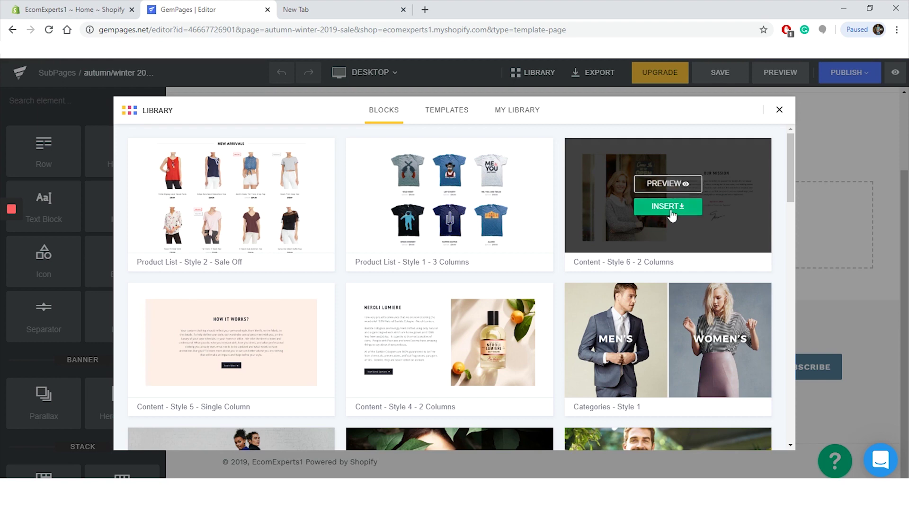
{"action": "left_click", "coordinate": [650, 208]}
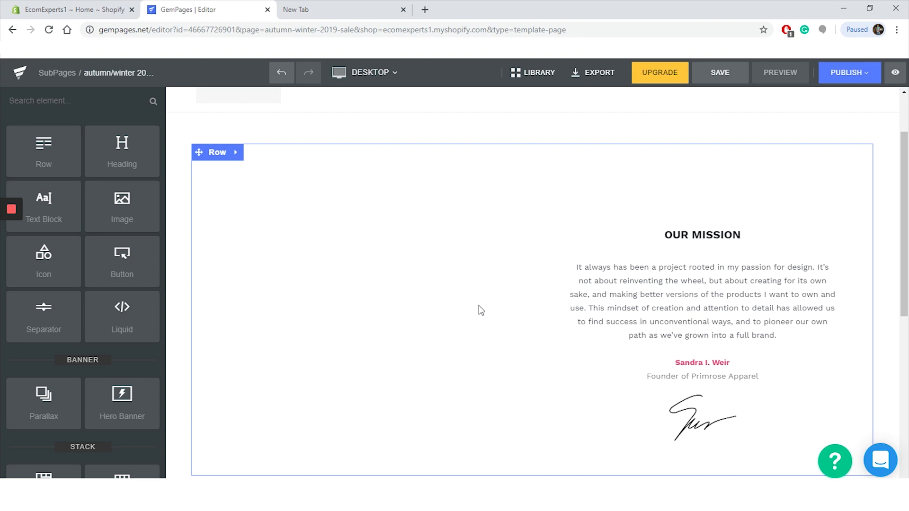
{"action": "left_click", "coordinate": [684, 281]}
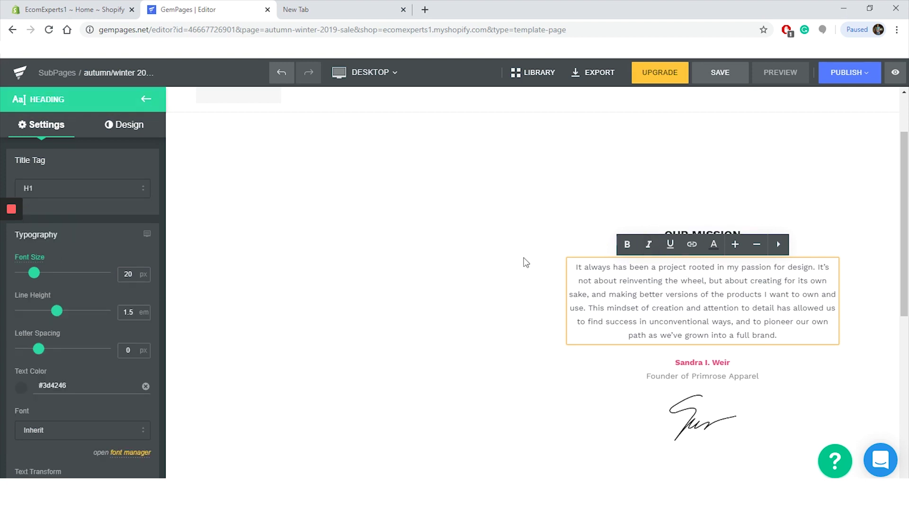
{"action": "left_click", "coordinate": [604, 323]}
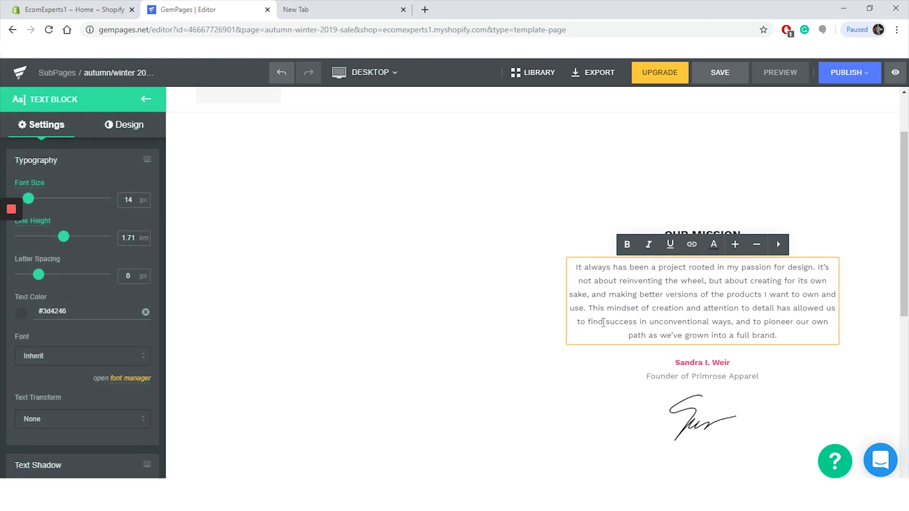
{"action": "scroll", "coordinate": [90, 313], "scroll_direction": "down", "scroll_amount": 5}
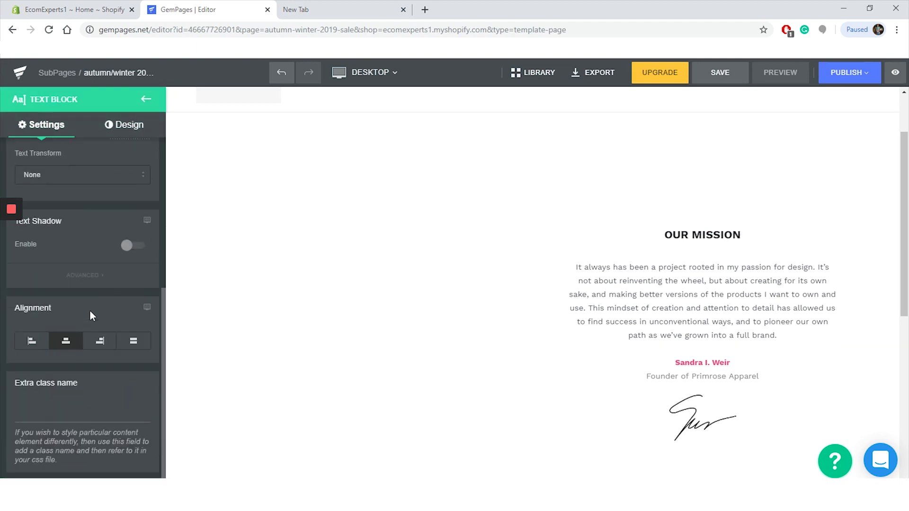
{"action": "scroll", "coordinate": [89, 311], "scroll_direction": "up", "scroll_amount": 5}
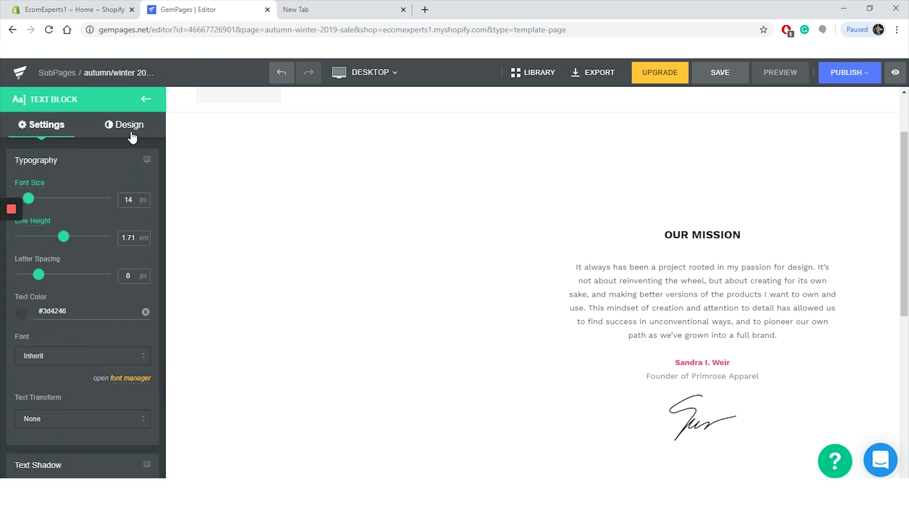
{"action": "left_click", "coordinate": [128, 130]}
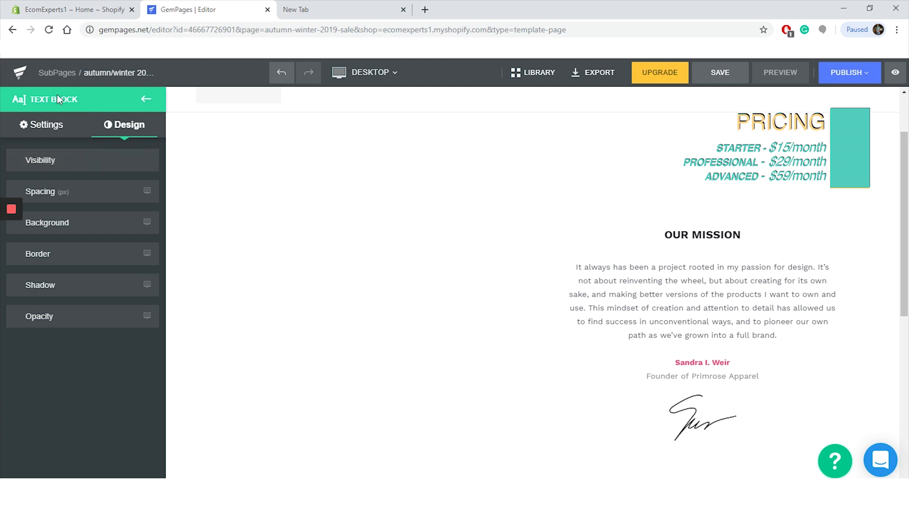
{"action": "left_click", "coordinate": [146, 99]}
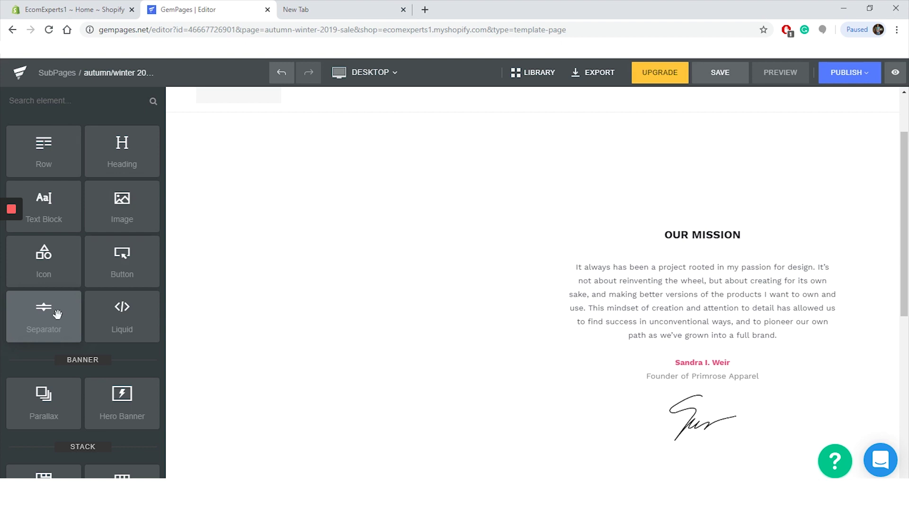
{"action": "mouse_move", "coordinate": [57, 314]}
{"action": "left_mouse_down"}
{"action": "mouse_move", "coordinate": [492, 470]}
{"action": "mouse_move", "coordinate": [568, 464]}
{"action": "mouse_move", "coordinate": [577, 250]}
{"action": "mouse_move", "coordinate": [578, 268]}
{"action": "left_mouse_up"}
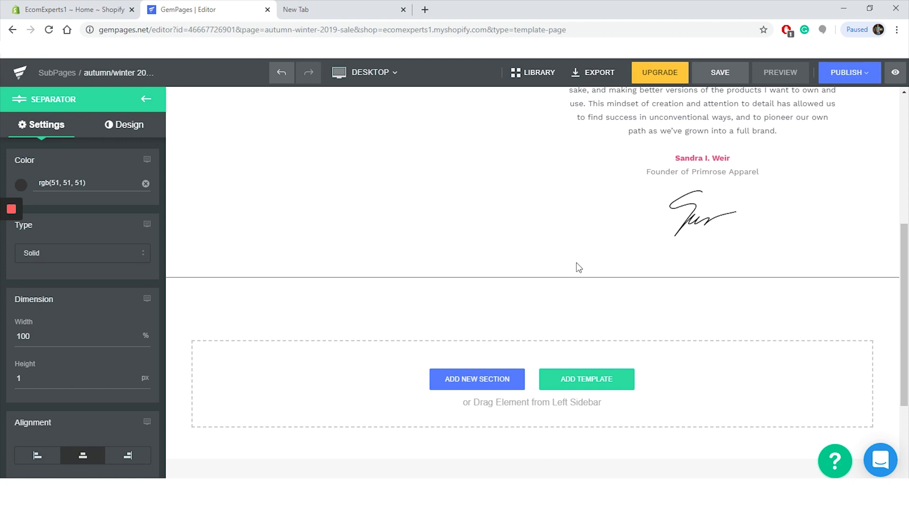
Review the 1 px solid separator's design settings and return to the elements list.
{"action": "left_click", "coordinate": [113, 127]}
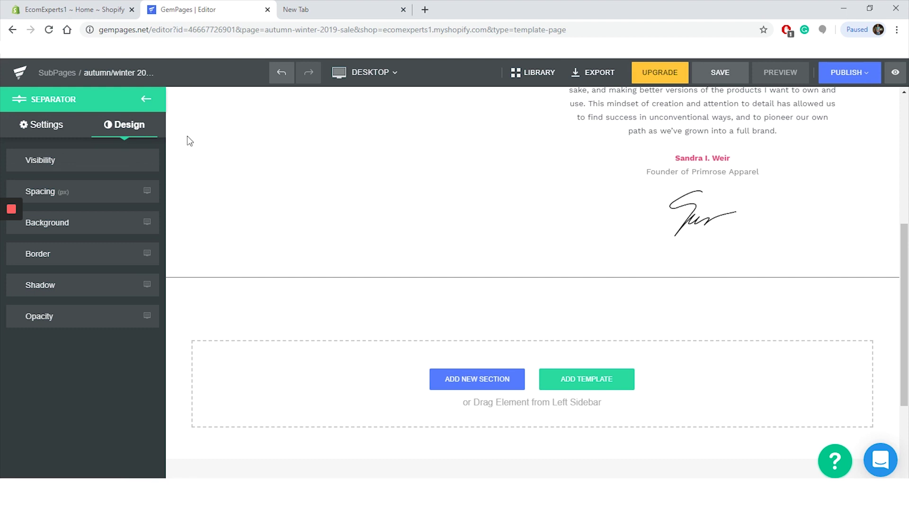
{"action": "left_click", "coordinate": [146, 99]}
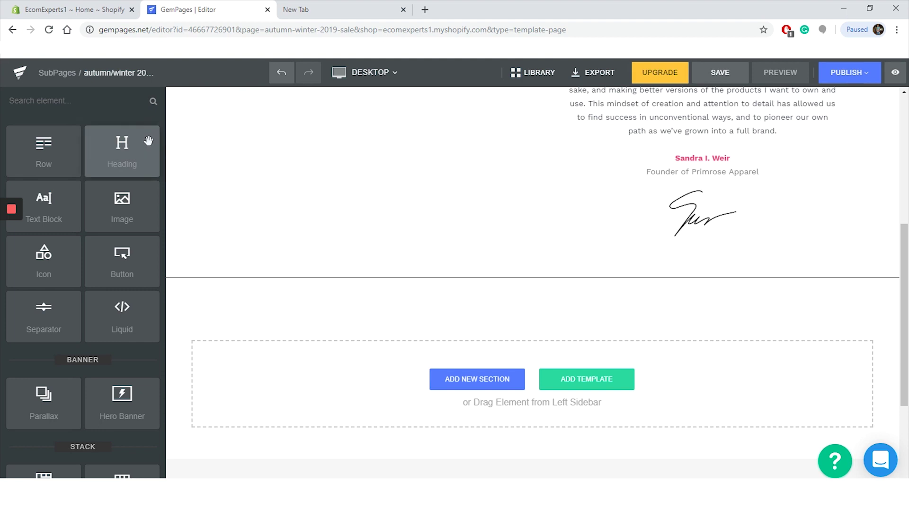
Add a heading reading 'New collection is here!' below the separator and check device previews.
{"action": "mouse_move", "coordinate": [149, 141]}
{"action": "left_mouse_down"}
{"action": "mouse_move", "coordinate": [287, 245]}
{"action": "mouse_move", "coordinate": [288, 300]}
{"action": "left_mouse_up"}
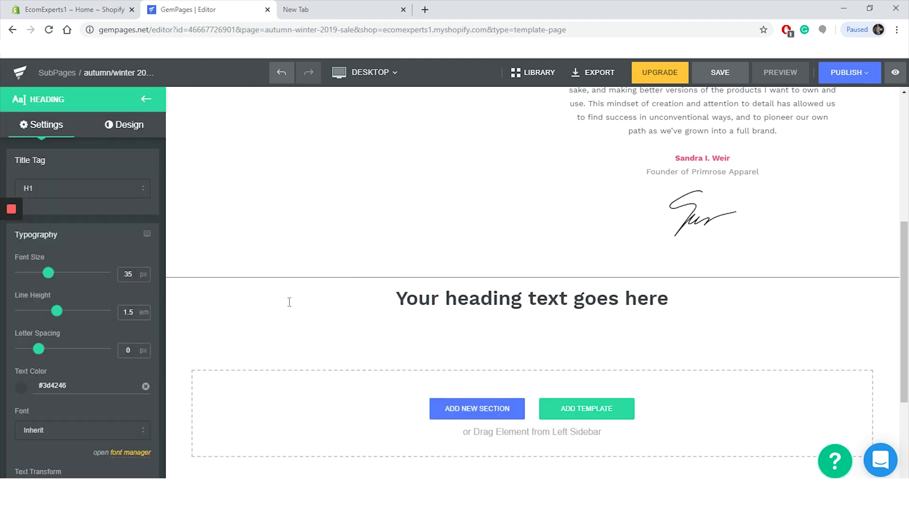
{"action": "double_click", "coordinate": [420, 307]}
{"action": "key", "text": "ctrl+a"}
{"action": "type", "text": "New"}
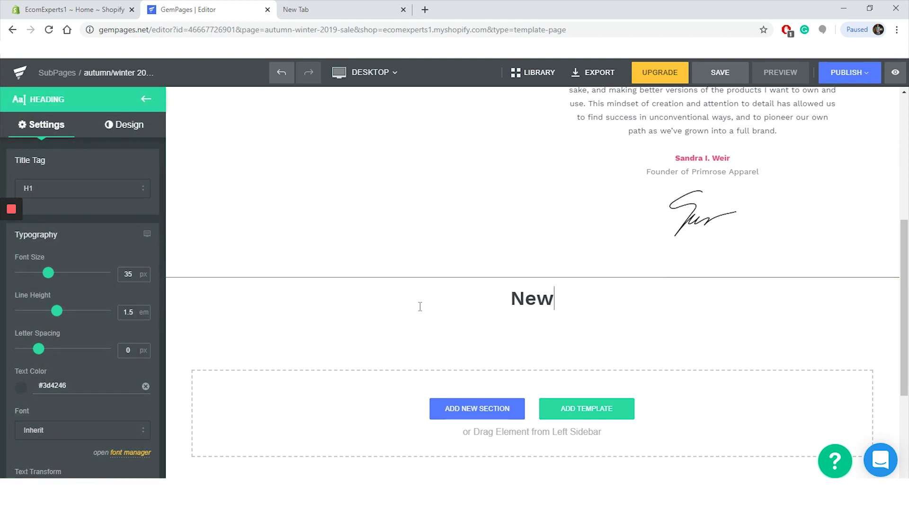
{"action": "type", "text": " collection is here!"}
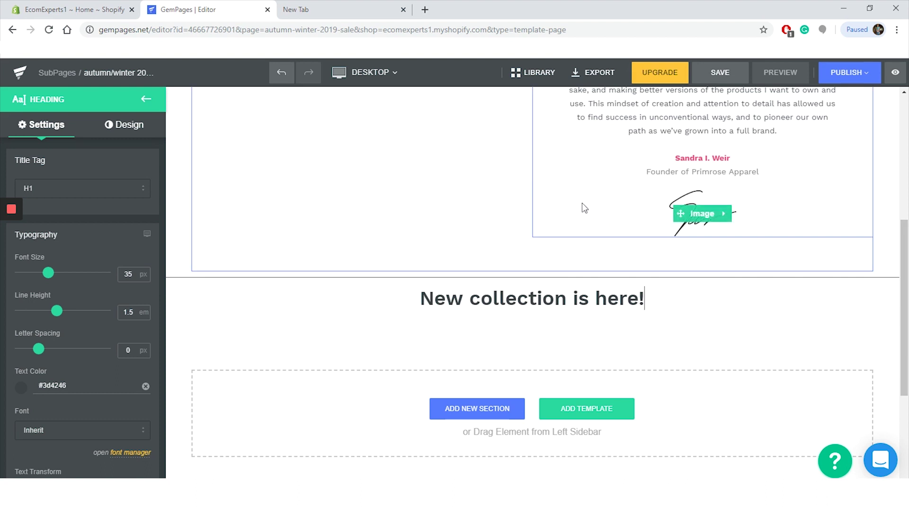
{"action": "left_click", "coordinate": [394, 85]}
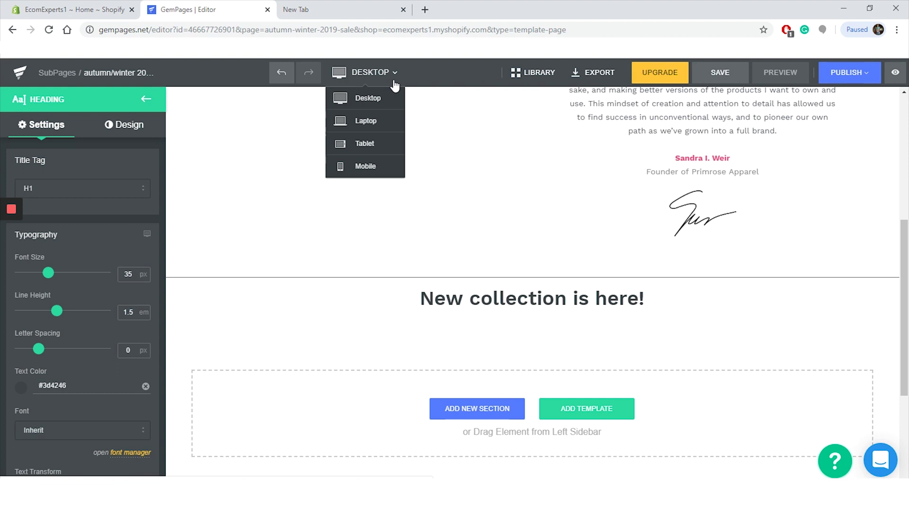
{"action": "left_click", "coordinate": [395, 85]}
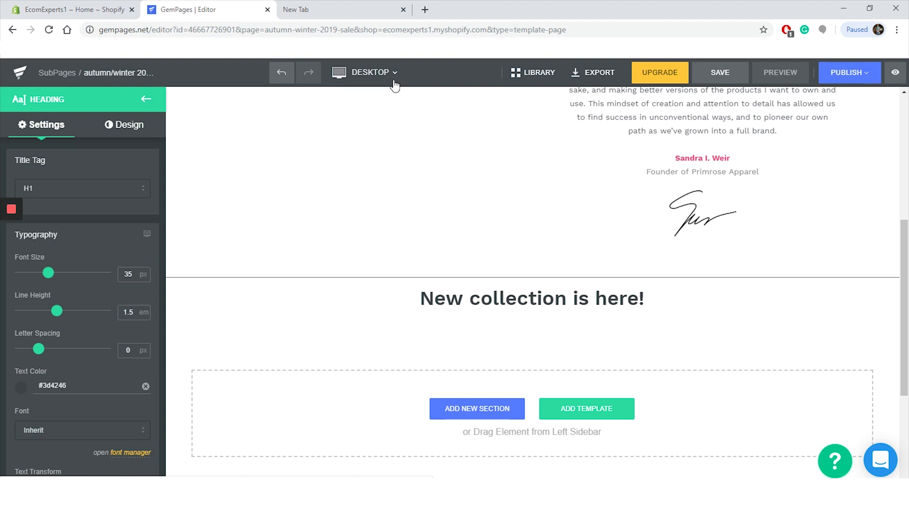
Add a Hero Banner section with a street photo beneath the heading.
{"action": "left_click", "coordinate": [147, 100]}
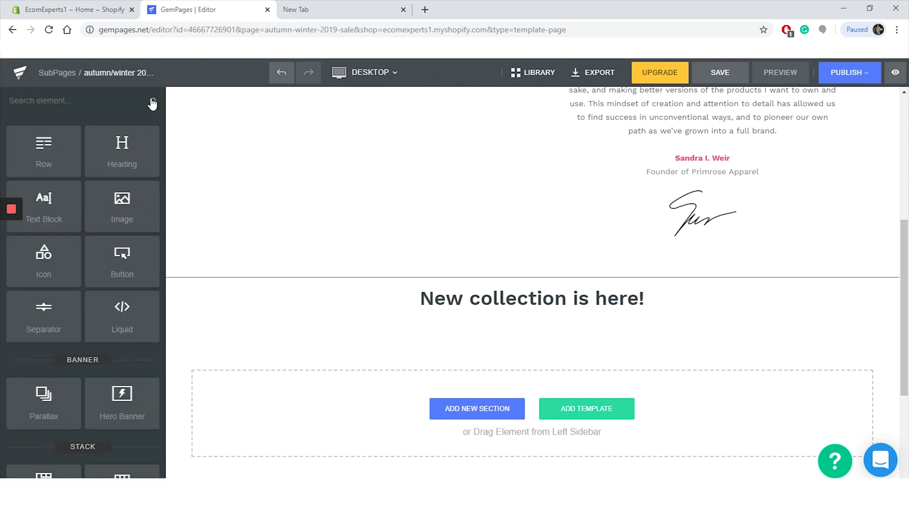
{"action": "scroll", "coordinate": [119, 223], "scroll_direction": "down", "scroll_amount": 3}
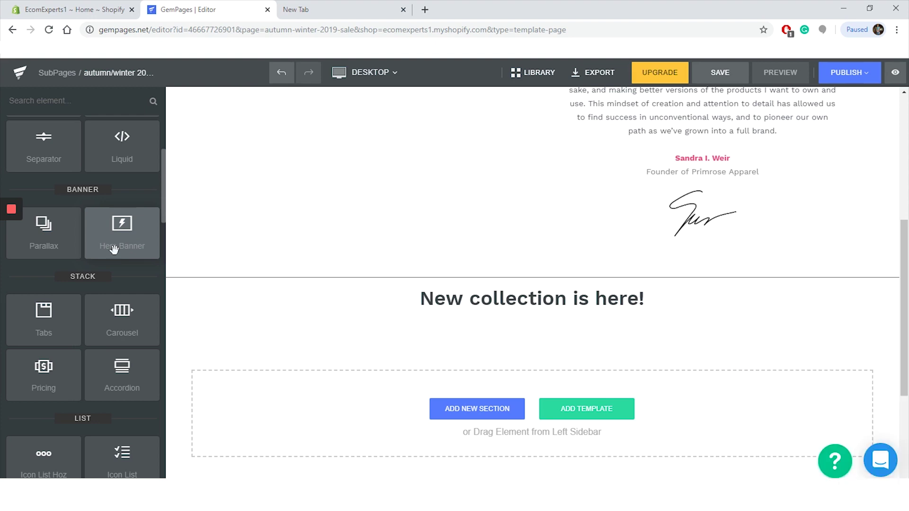
{"action": "left_click_drag", "start_coordinate": [113, 249], "coordinate": [318, 347]}
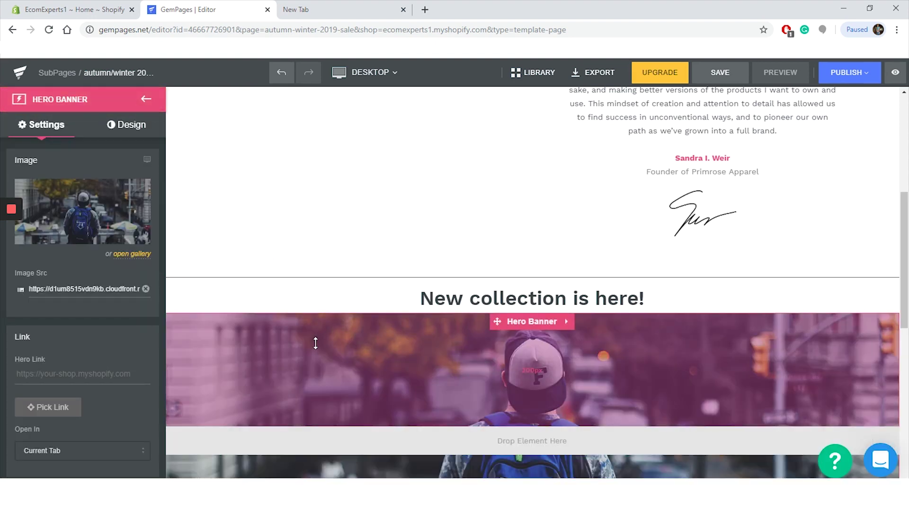
Leave the Hero Banner settings and drop a Tabs block below the banner.
{"action": "scroll", "coordinate": [315, 343], "scroll_direction": "down", "scroll_amount": 7}
{"action": "scroll", "coordinate": [315, 342], "scroll_direction": "up", "scroll_amount": 3}
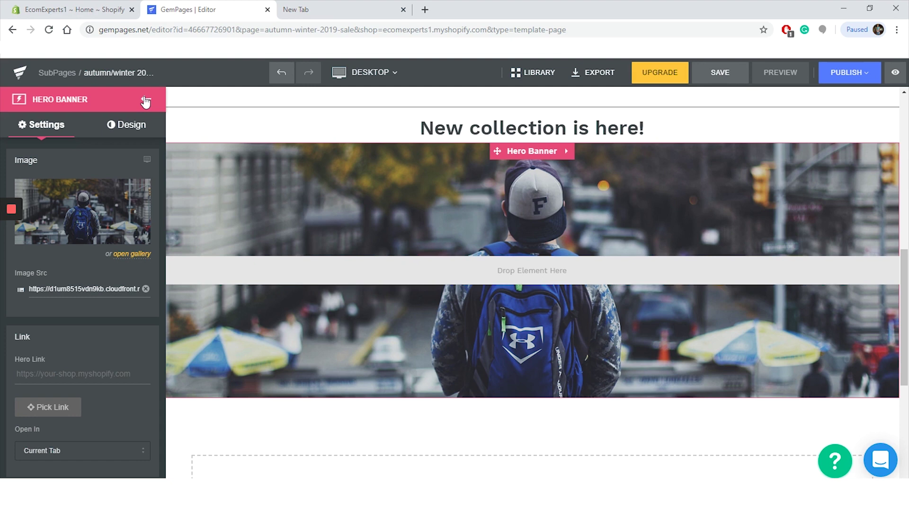
{"action": "left_click", "coordinate": [145, 101]}
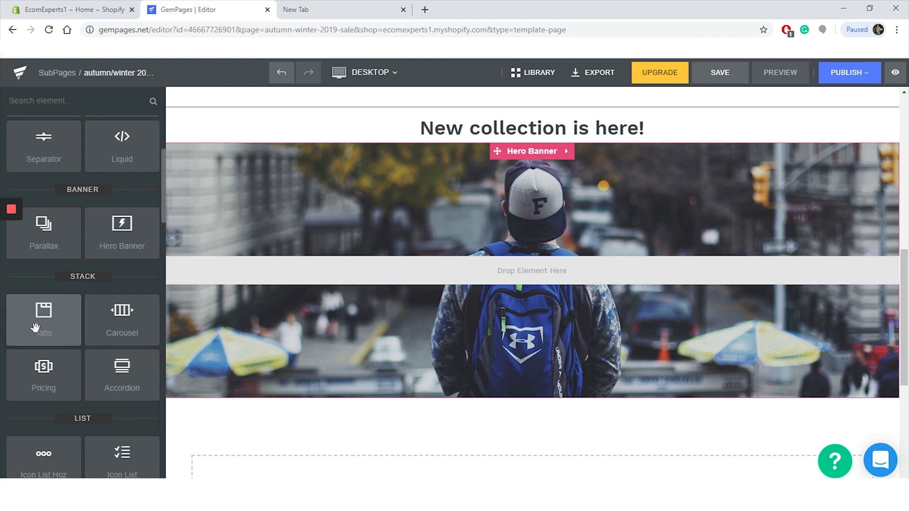
{"action": "left_click_drag", "start_coordinate": [36, 328], "coordinate": [425, 183]}
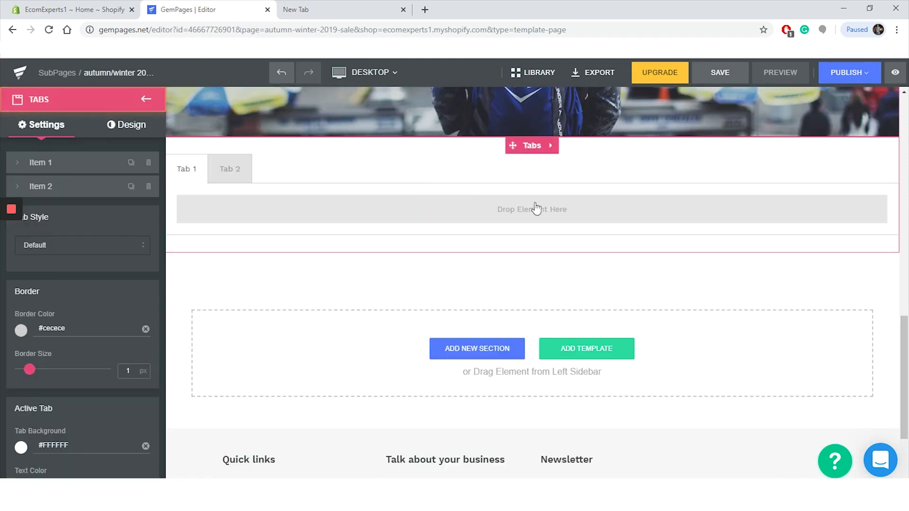
Duplicate Tab 2 until the Tabs block holds six tabs.
{"action": "left_click", "coordinate": [230, 169]}
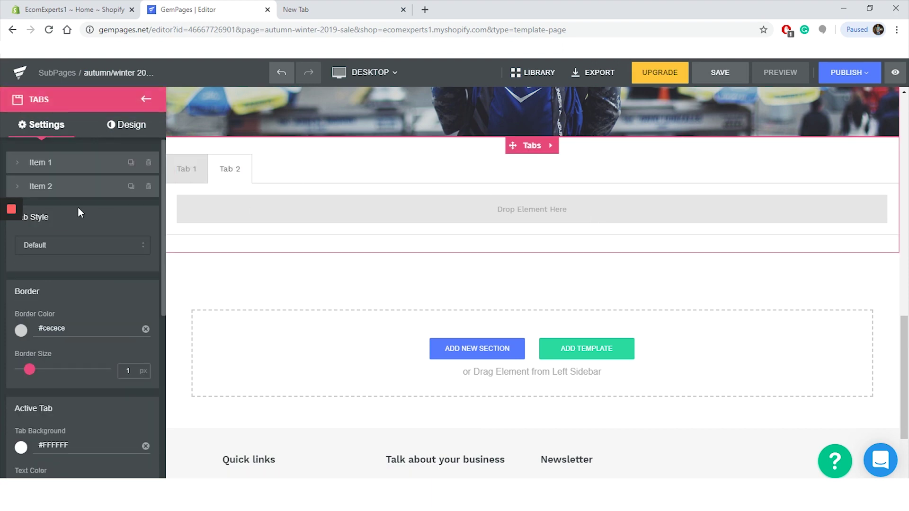
{"action": "left_click", "coordinate": [131, 186]}
{"action": "left_click", "coordinate": [131, 209]}
{"action": "left_click", "coordinate": [131, 210]}
{"action": "left_click", "coordinate": [131, 235]}
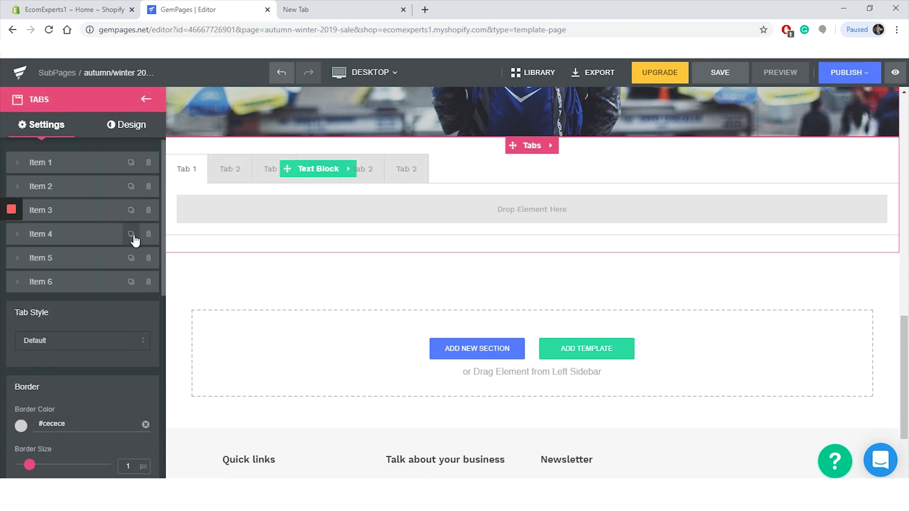
Keep the Default tab style and view the Tabs block's design options.
{"action": "left_click", "coordinate": [109, 345]}
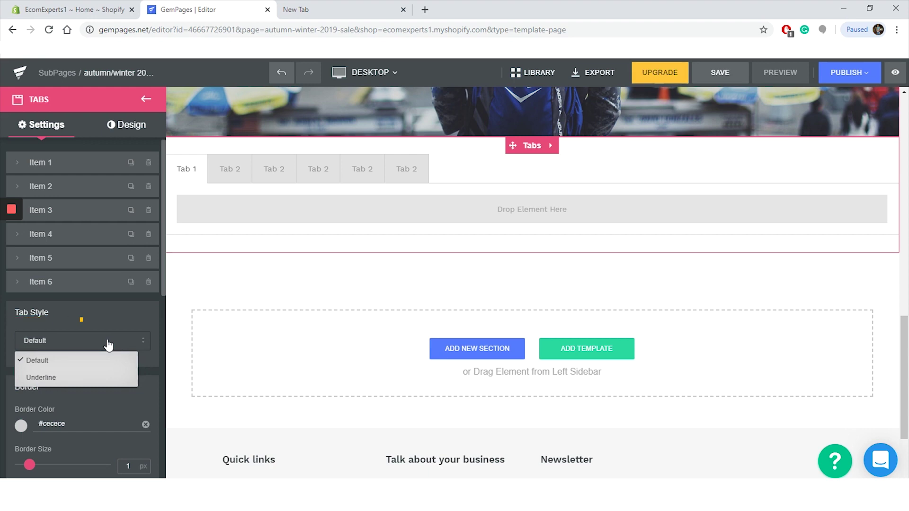
{"action": "left_click", "coordinate": [109, 345]}
{"action": "scroll", "coordinate": [106, 339], "scroll_direction": "down", "scroll_amount": 10}
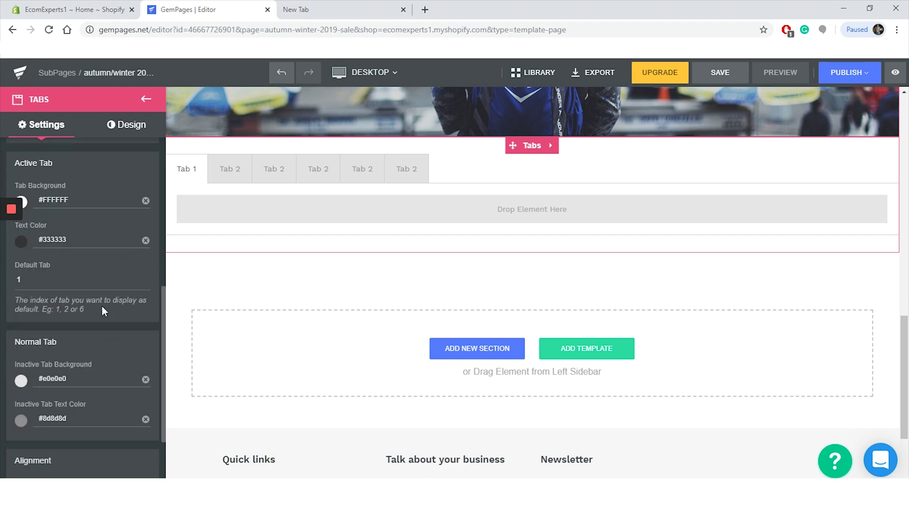
{"action": "left_click", "coordinate": [124, 126]}
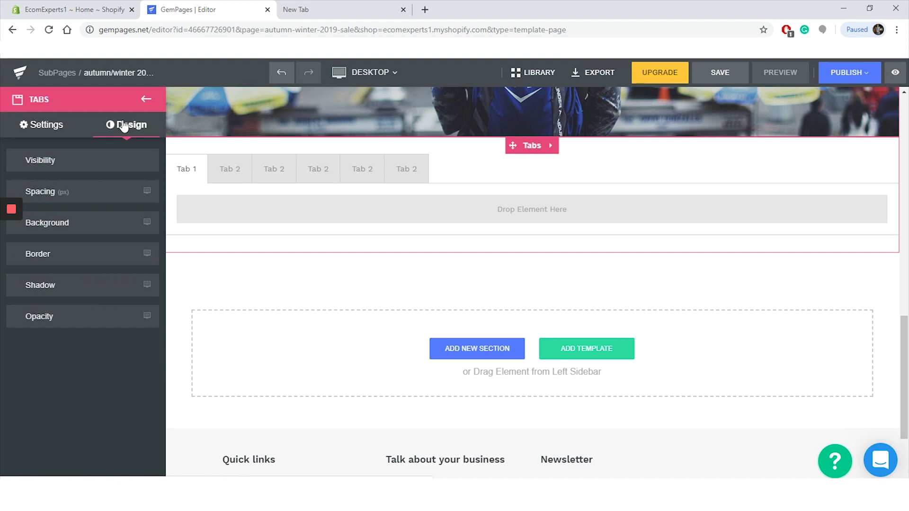
Return to the elements list and scroll the sidebar down to the Video section.
{"action": "left_click", "coordinate": [148, 99]}
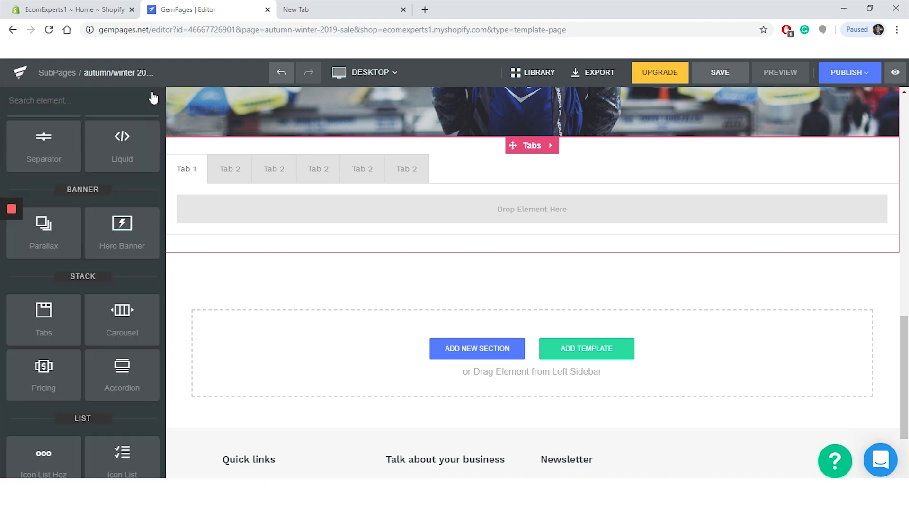
{"action": "scroll", "coordinate": [141, 165], "scroll_direction": "down", "scroll_amount": 3}
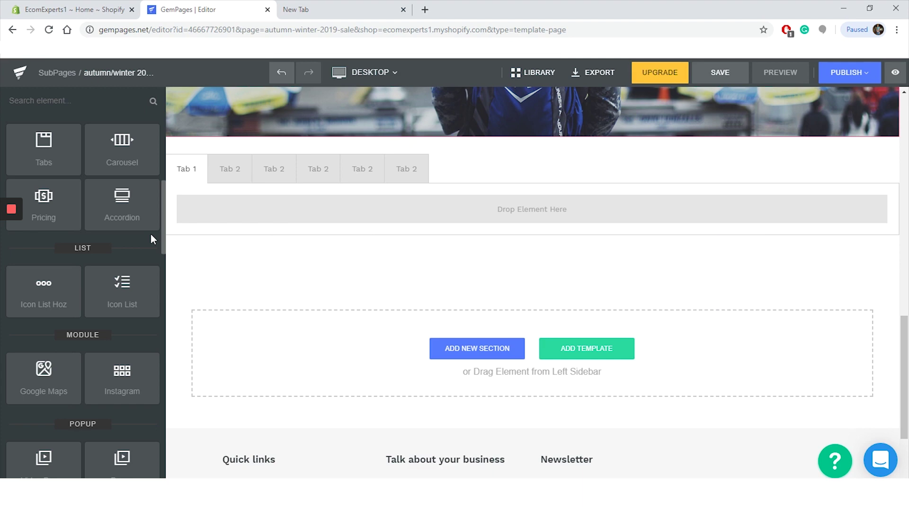
{"action": "scroll", "coordinate": [143, 228], "scroll_direction": "down", "scroll_amount": 7}
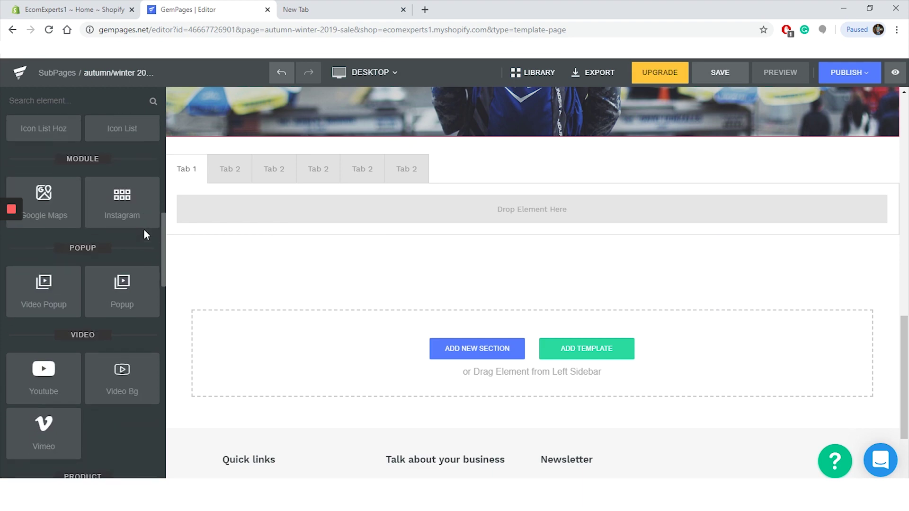
{"action": "scroll", "coordinate": [143, 228], "scroll_direction": "up", "scroll_amount": 7}
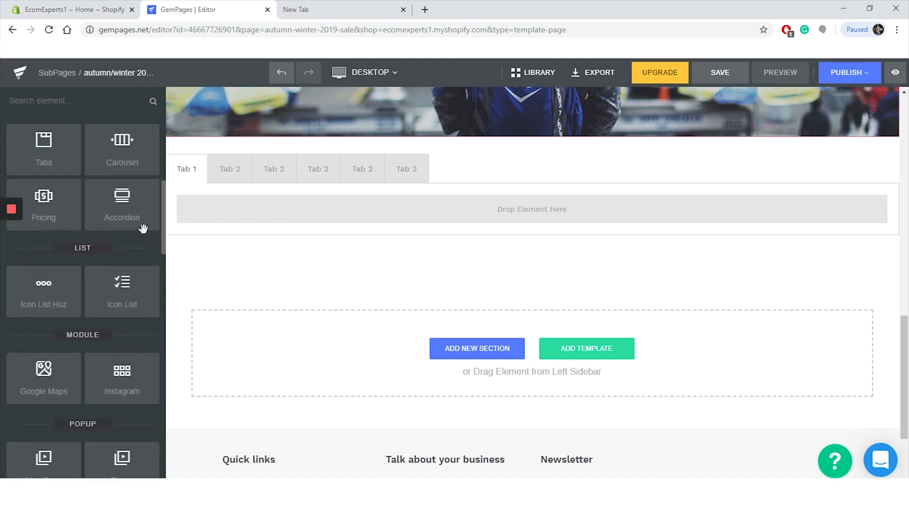
{"action": "scroll", "coordinate": [144, 229], "scroll_direction": "down", "scroll_amount": 3}
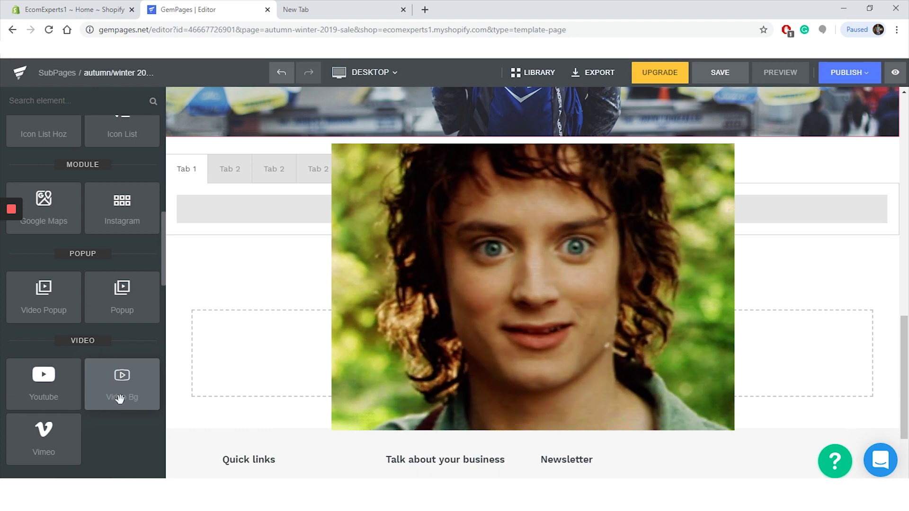
Drop a 400px Video Bg section below the tabs and enable its sound.
{"action": "left_click_drag", "start_coordinate": [120, 398], "coordinate": [442, 280]}
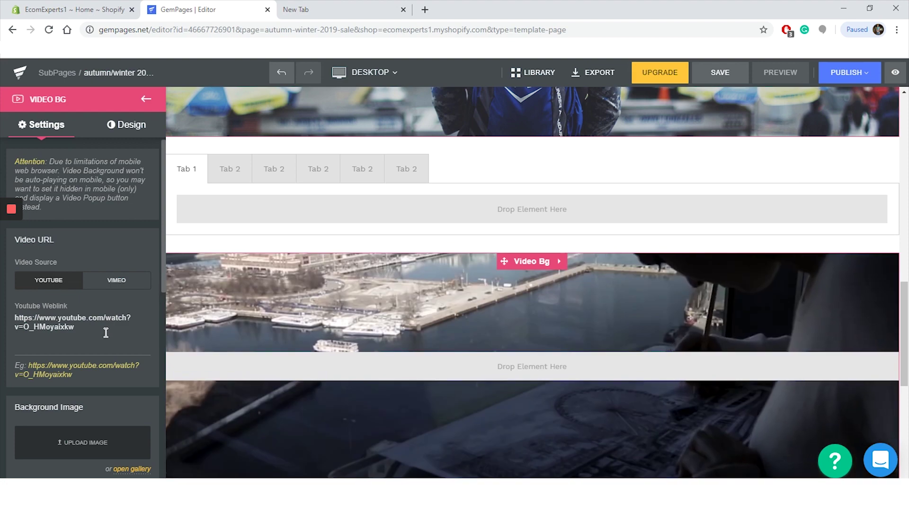
{"action": "scroll", "coordinate": [106, 333], "scroll_direction": "down", "scroll_amount": 6}
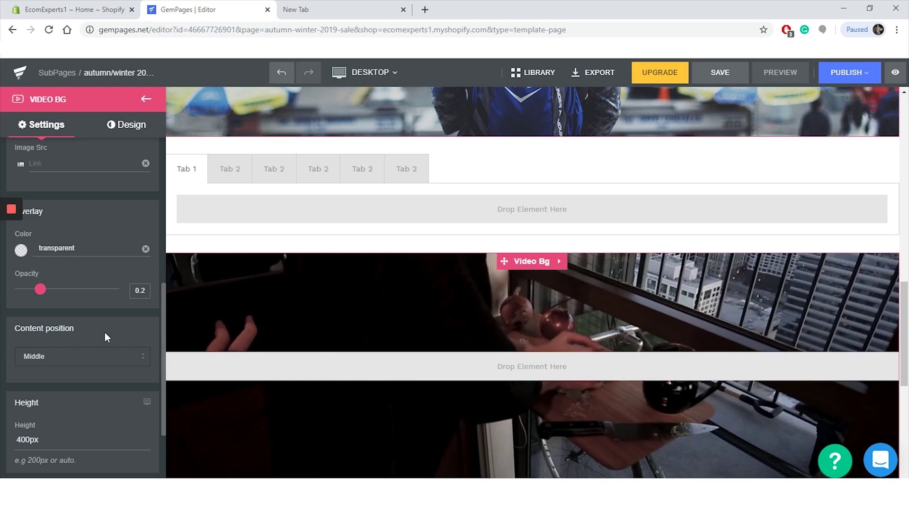
{"action": "scroll", "coordinate": [105, 335], "scroll_direction": "down", "scroll_amount": 3}
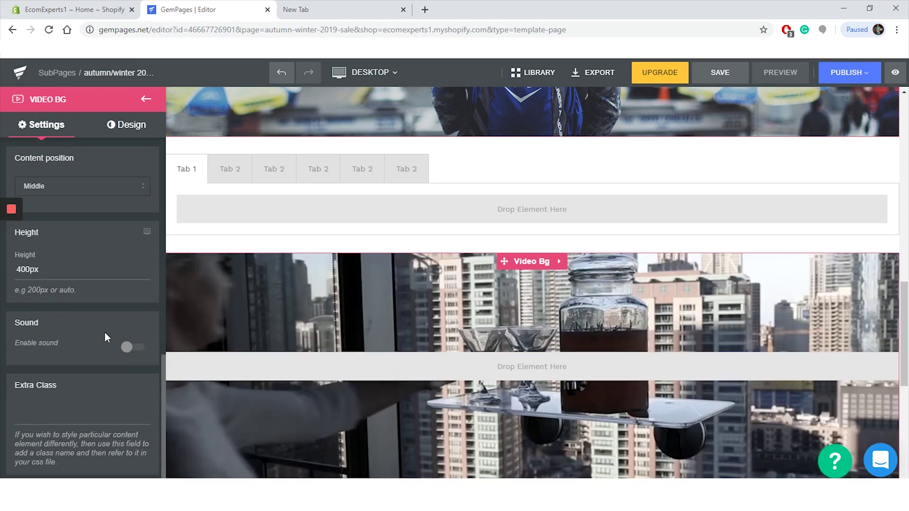
{"action": "left_click", "coordinate": [127, 348]}
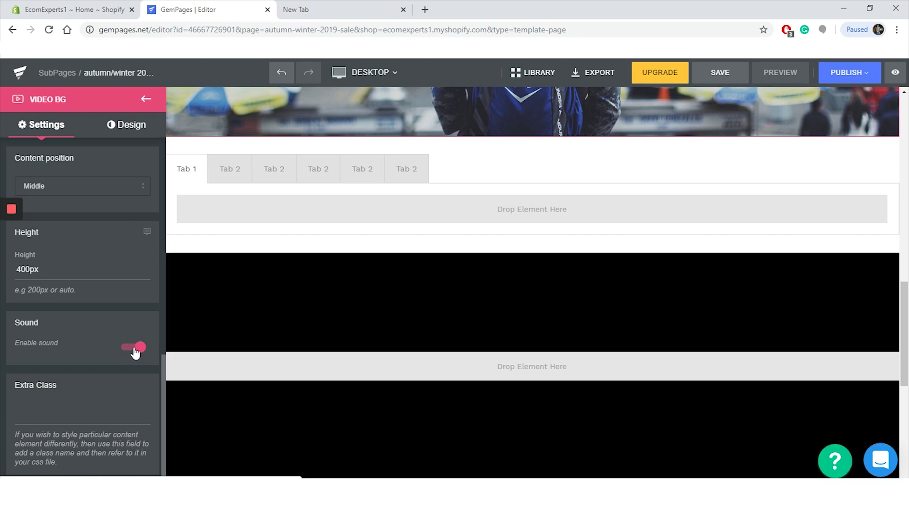
{"action": "left_click", "coordinate": [135, 134]}
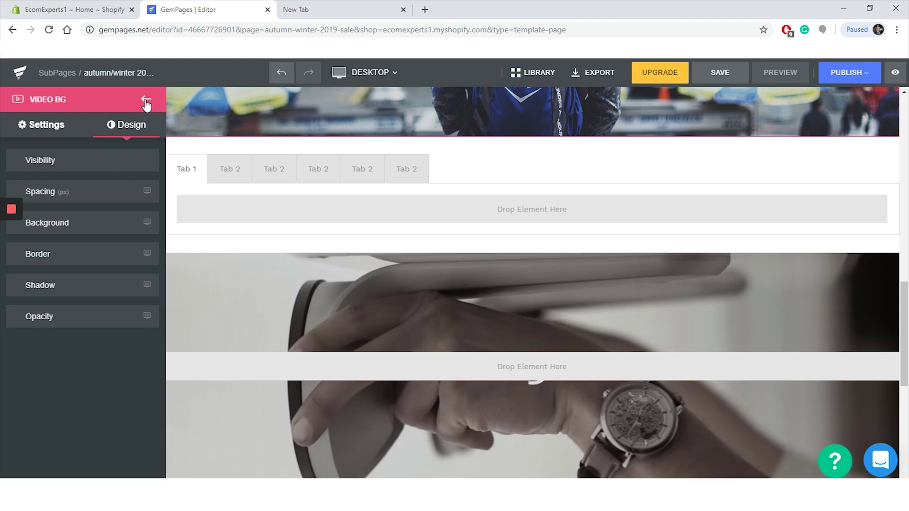
{"action": "left_click", "coordinate": [146, 100]}
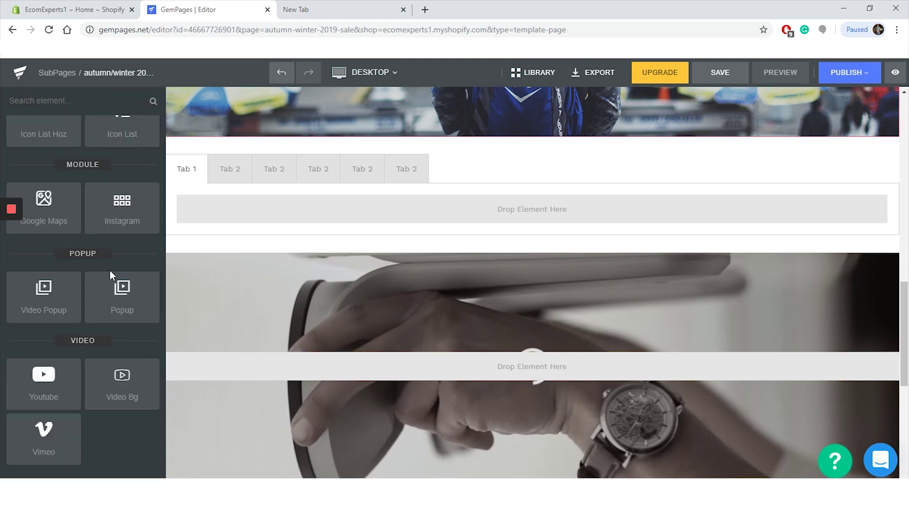
Place a Product List from All Collections, four per row with 12 products, below the Tabs block.
{"action": "scroll", "coordinate": [109, 274], "scroll_direction": "down", "scroll_amount": 7}
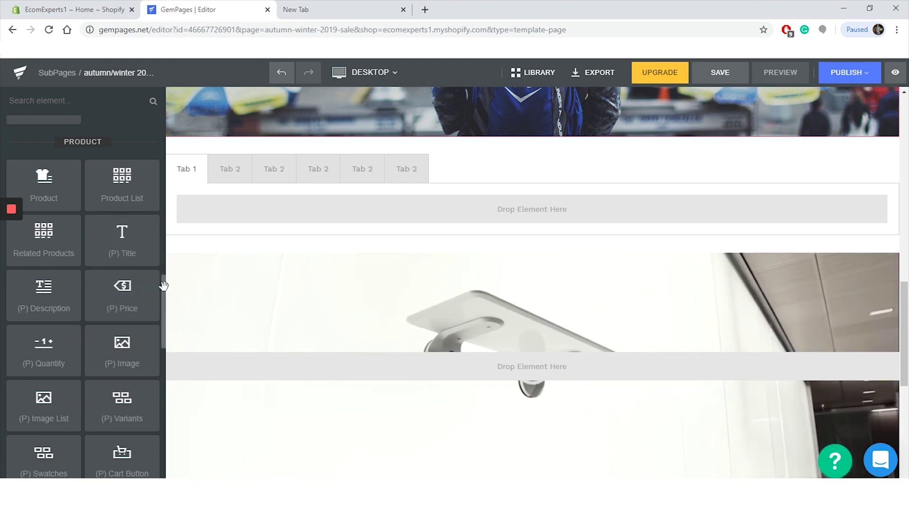
{"action": "scroll", "coordinate": [104, 287], "scroll_direction": "down", "scroll_amount": 7}
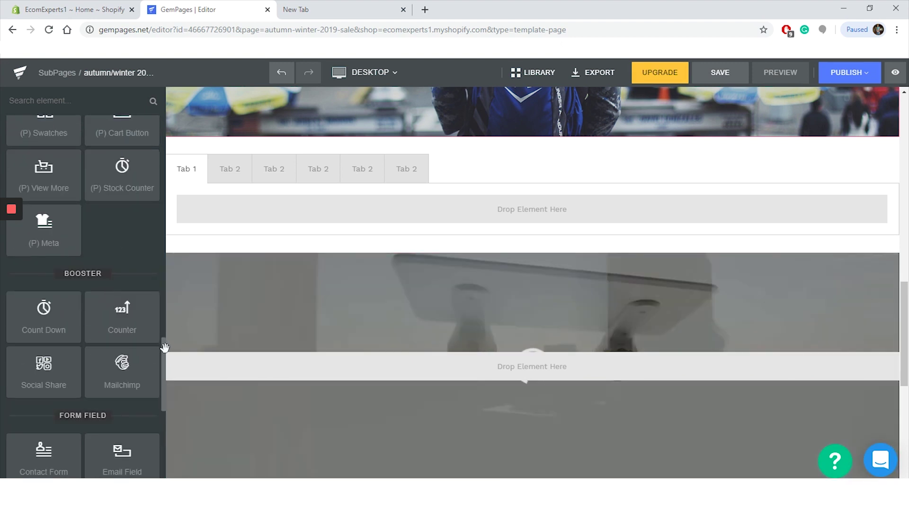
{"action": "left_click_drag", "start_coordinate": [161, 346], "coordinate": [159, 289]}
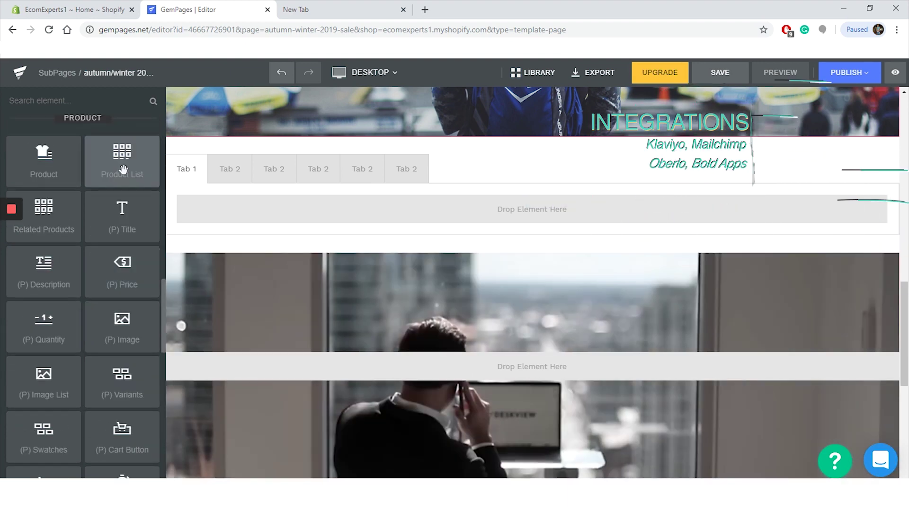
{"action": "left_click_drag", "start_coordinate": [123, 169], "coordinate": [295, 234]}
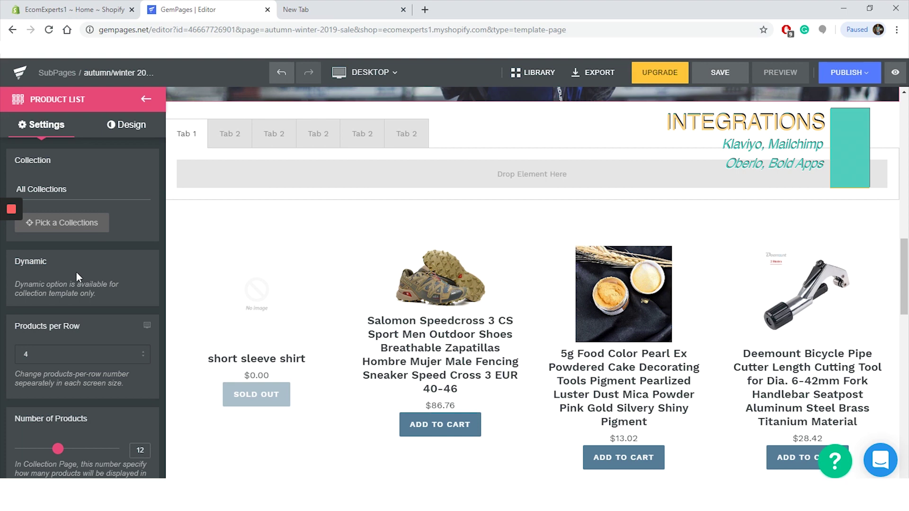
{"action": "scroll", "coordinate": [76, 271], "scroll_direction": "down", "scroll_amount": 6}
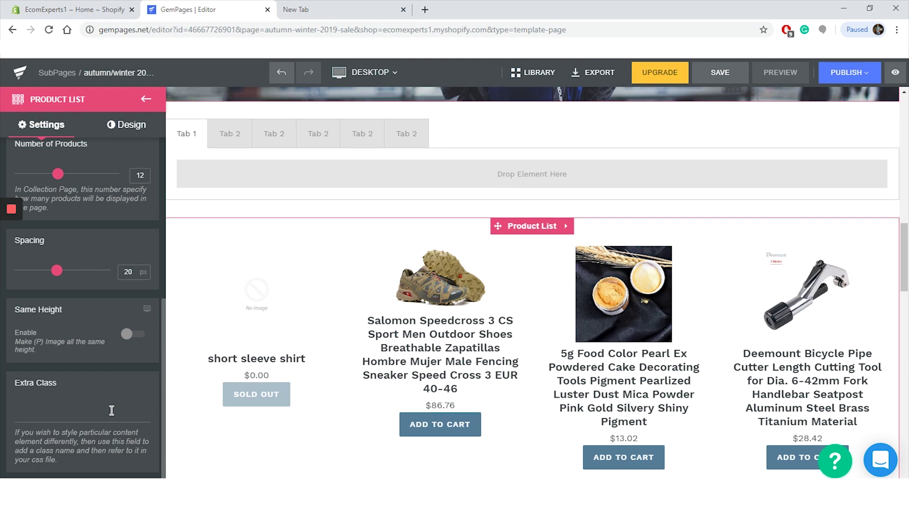
{"action": "left_click", "coordinate": [148, 100]}
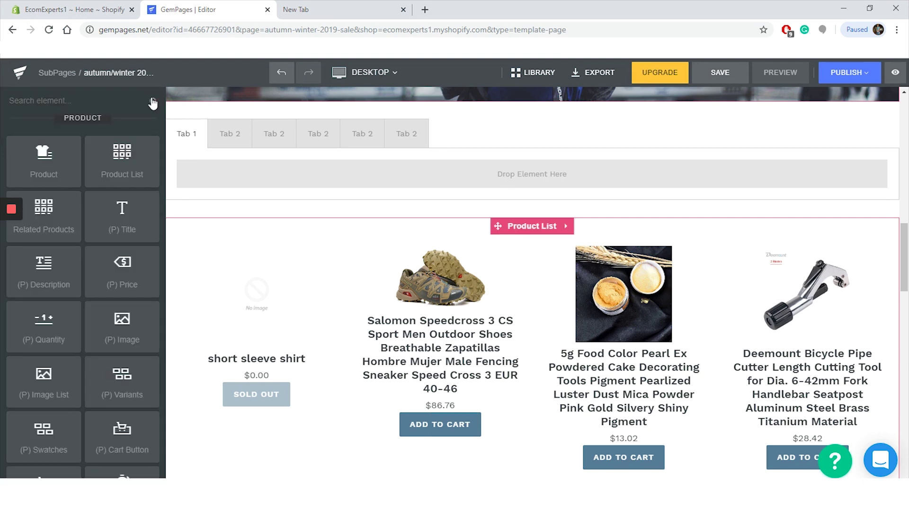
{"action": "scroll", "coordinate": [156, 304], "scroll_direction": "down", "scroll_amount": 10}
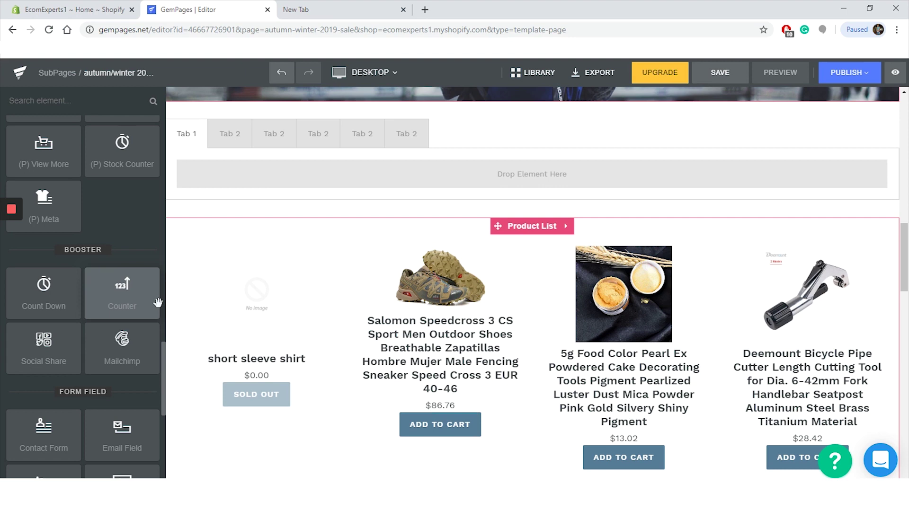
{"action": "scroll", "coordinate": [161, 400], "scroll_direction": "down", "scroll_amount": 5}
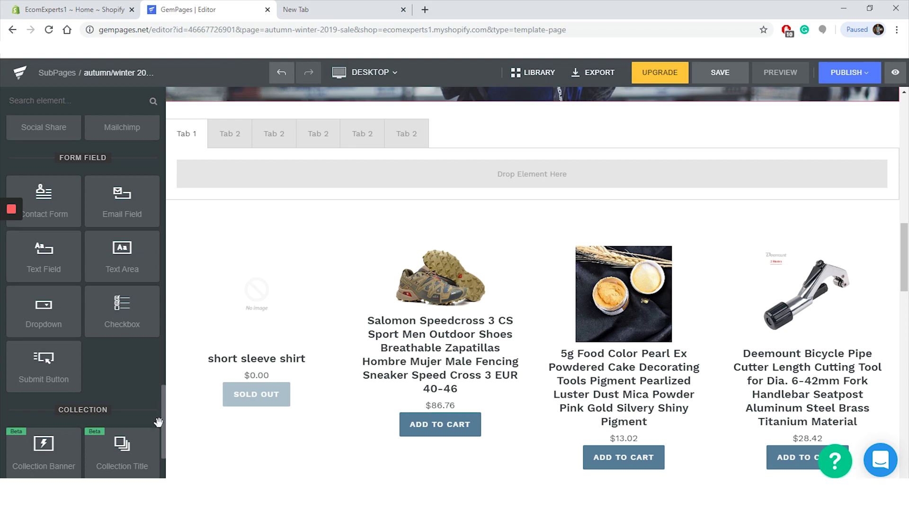
{"action": "scroll", "coordinate": [160, 415], "scroll_direction": "down", "scroll_amount": 2}
{"action": "scroll", "coordinate": [158, 452], "scroll_direction": "down", "scroll_amount": 3}
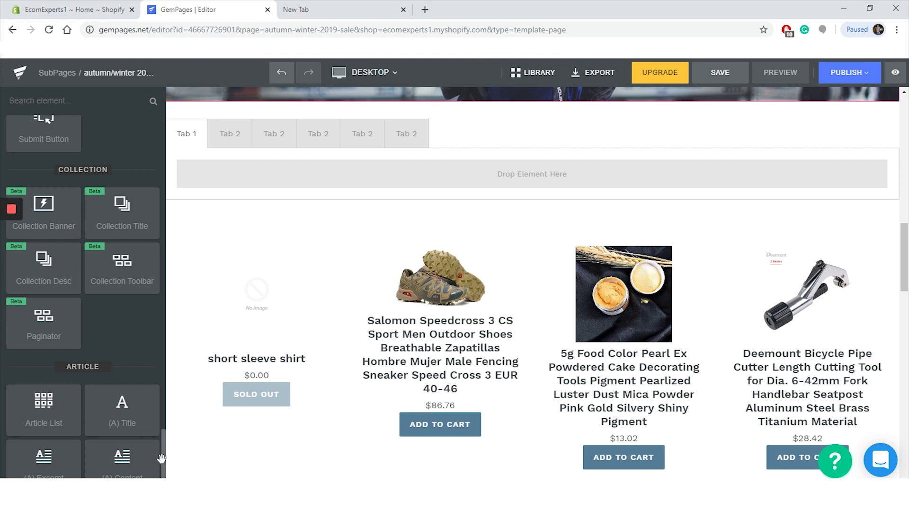
{"action": "scroll", "coordinate": [161, 455], "scroll_direction": "down", "scroll_amount": 2}
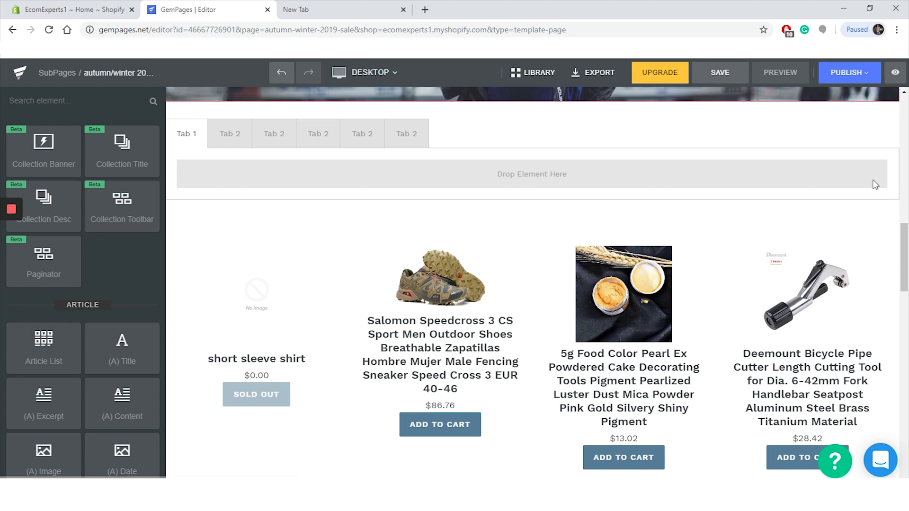
Publish the page titled 'autumn/winter 2019 Sale' with handle autumn-winter-2019-sale.
{"action": "left_click", "coordinate": [852, 76]}
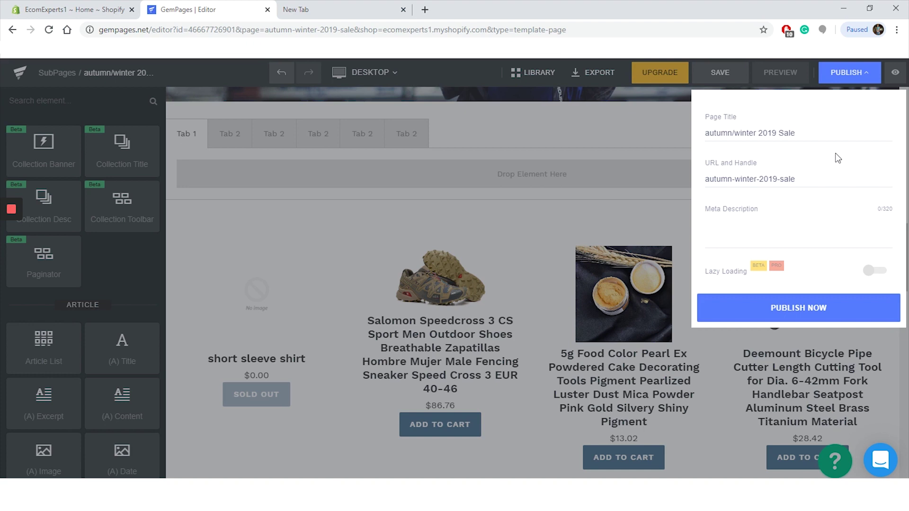
{"action": "left_click", "coordinate": [832, 319]}
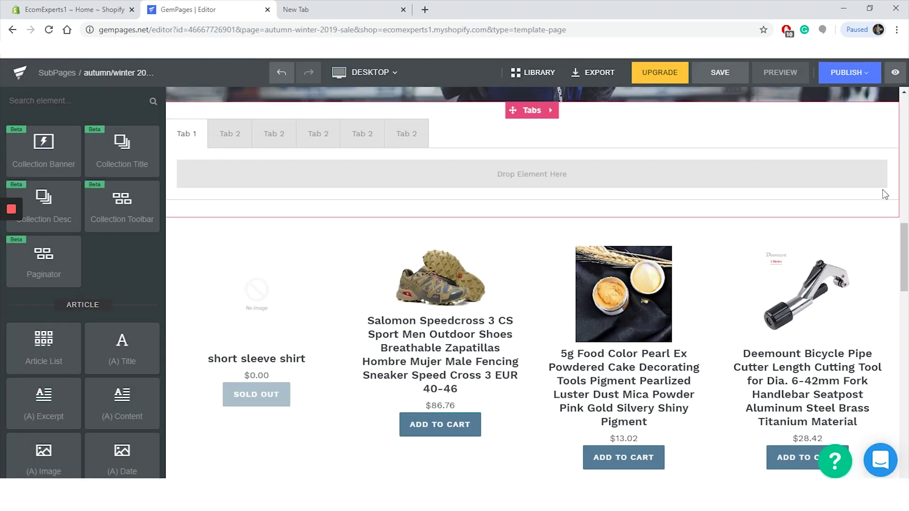
{"action": "left_click", "coordinate": [895, 75]}
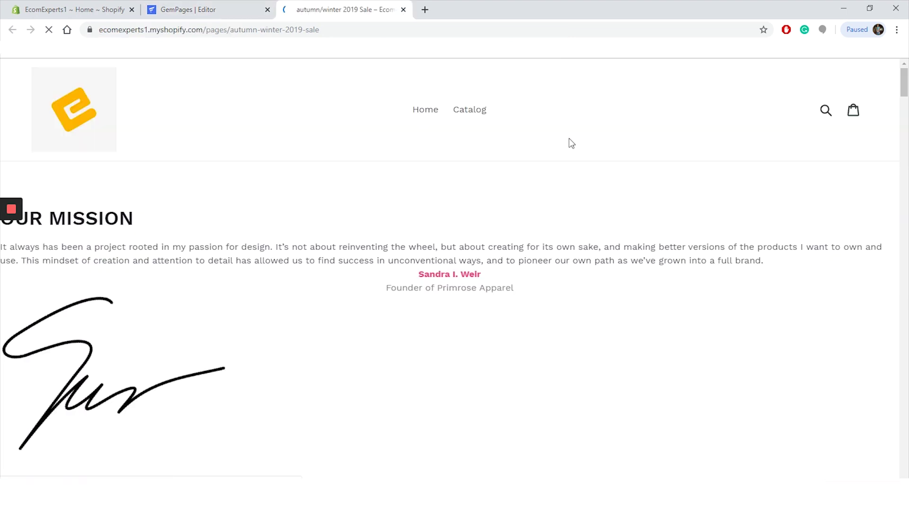
{"action": "scroll", "coordinate": [568, 148], "scroll_direction": "down", "scroll_amount": 6}
{"action": "scroll", "coordinate": [568, 148], "scroll_direction": "down", "scroll_amount": 6}
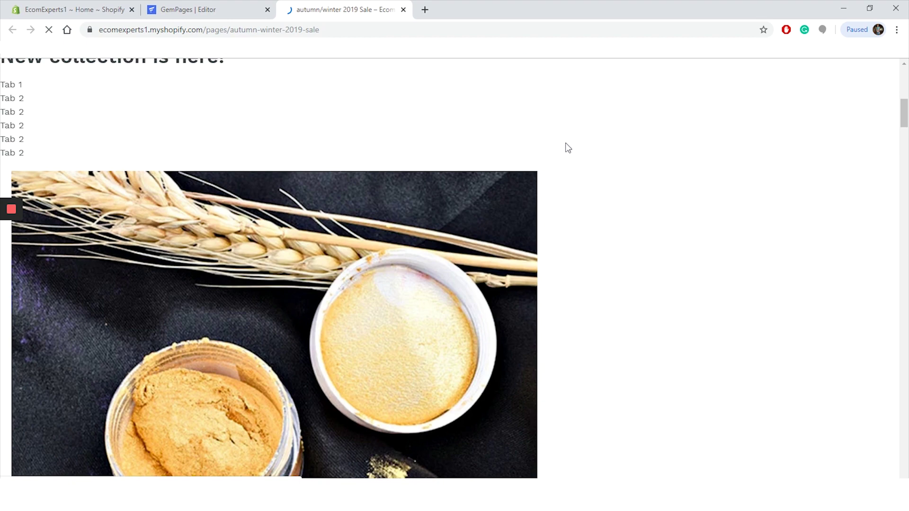
{"action": "scroll", "coordinate": [568, 148], "scroll_direction": "down", "scroll_amount": 3}
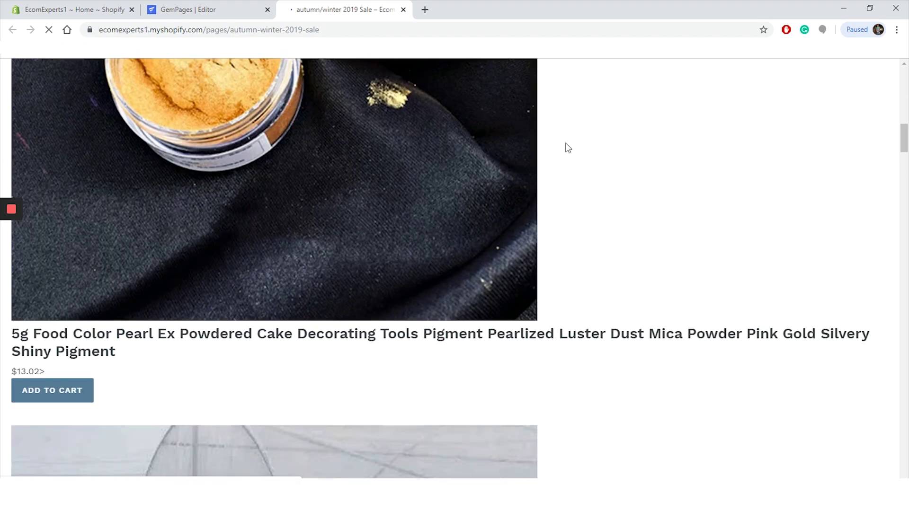
{"action": "scroll", "coordinate": [568, 149], "scroll_direction": "down", "scroll_amount": 14}
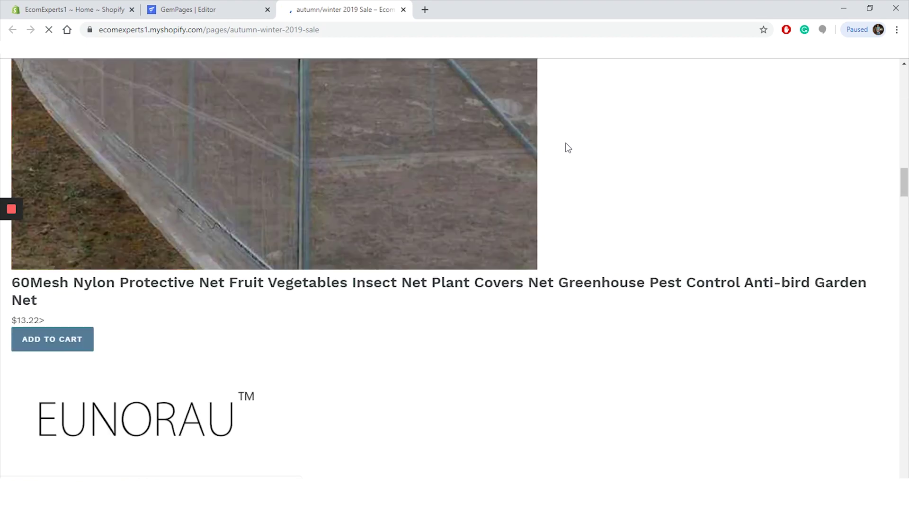
{"action": "scroll", "coordinate": [568, 148], "scroll_direction": "down", "scroll_amount": 10}
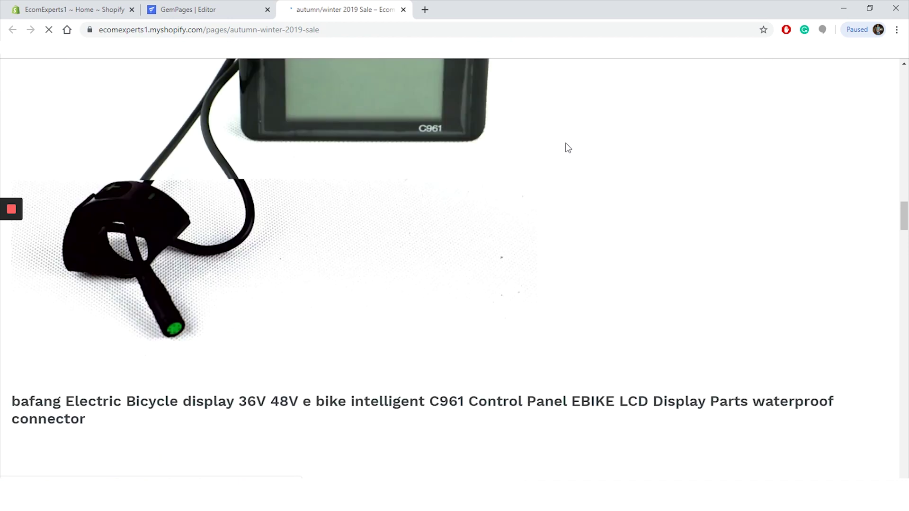
{"action": "scroll", "coordinate": [567, 148], "scroll_direction": "down", "scroll_amount": 15}
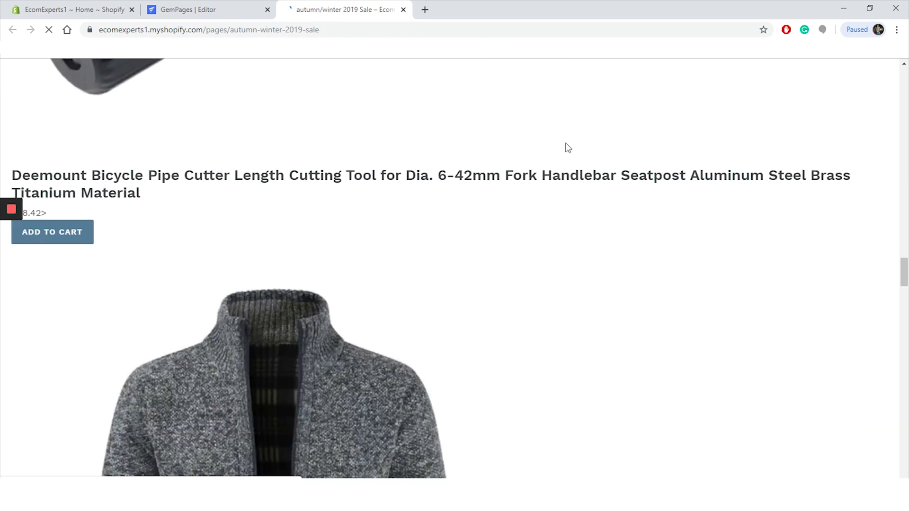
{"action": "scroll", "coordinate": [568, 148], "scroll_direction": "down", "scroll_amount": 15}
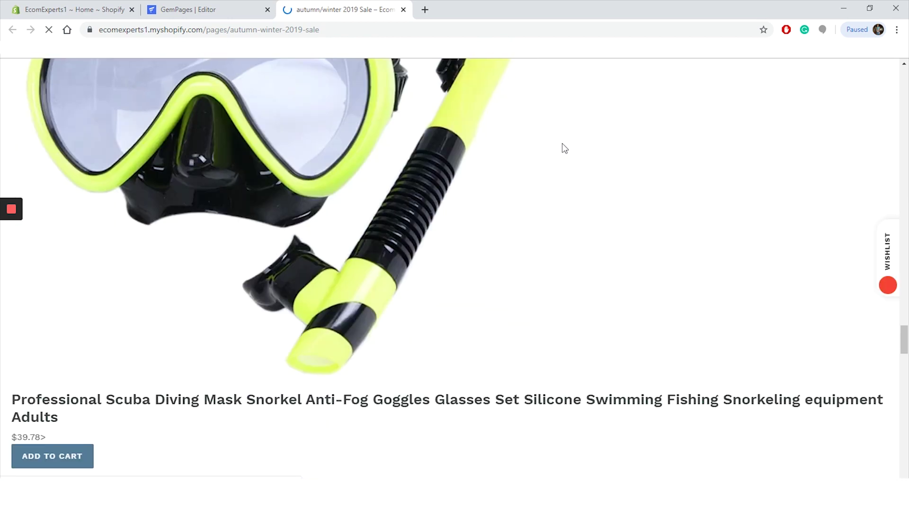
{"action": "scroll", "coordinate": [564, 148], "scroll_direction": "down", "scroll_amount": 10}
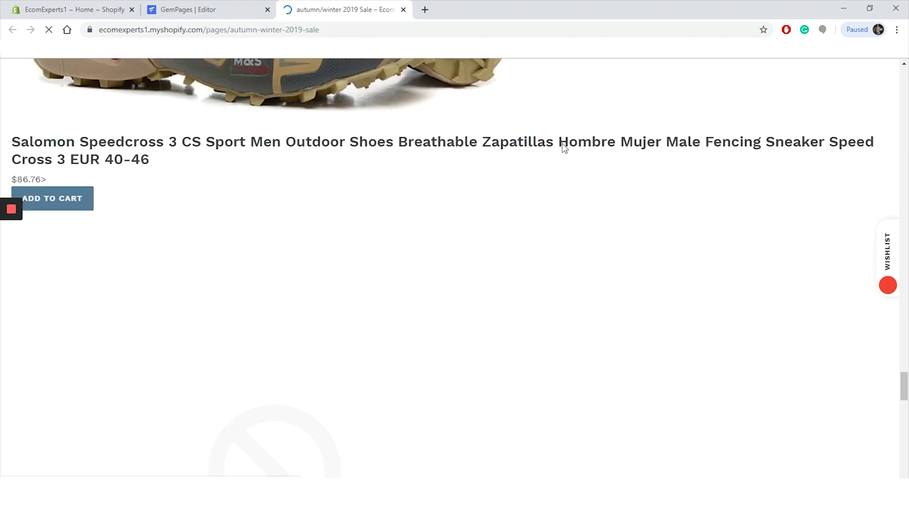
{"action": "scroll", "coordinate": [564, 148], "scroll_direction": "down", "scroll_amount": 5}
{"action": "scroll", "coordinate": [564, 148], "scroll_direction": "down", "scroll_amount": 8}
{"action": "scroll", "coordinate": [564, 148], "scroll_direction": "down", "scroll_amount": 5}
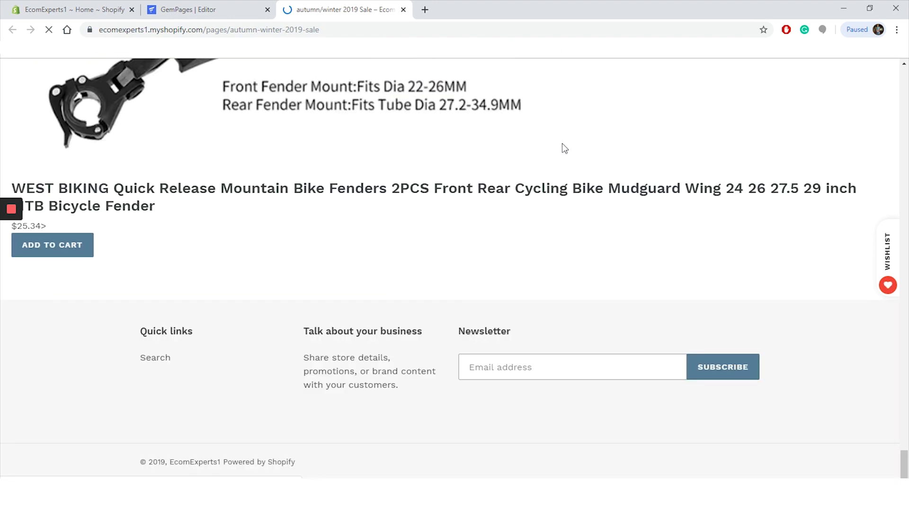
{"action": "scroll", "coordinate": [564, 148], "scroll_direction": "up", "scroll_amount": 12}
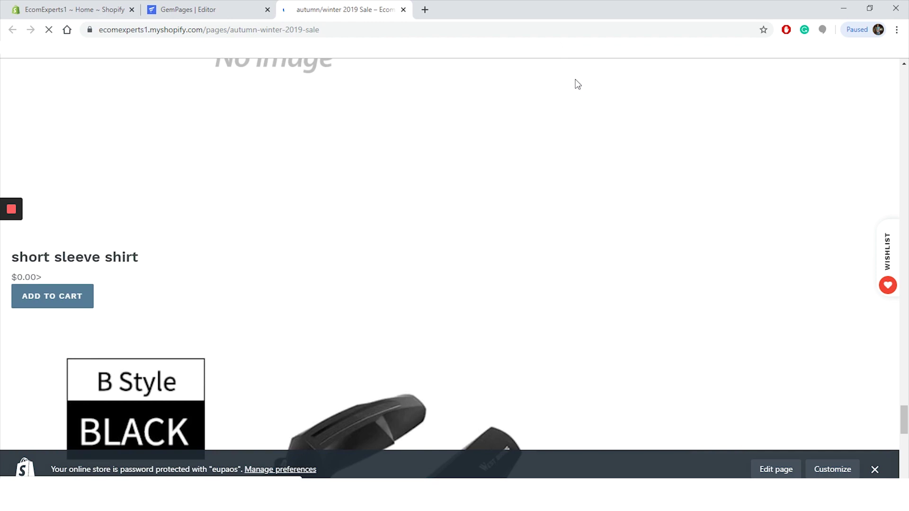
{"action": "scroll", "coordinate": [575, 83], "scroll_direction": "up", "scroll_amount": 5}
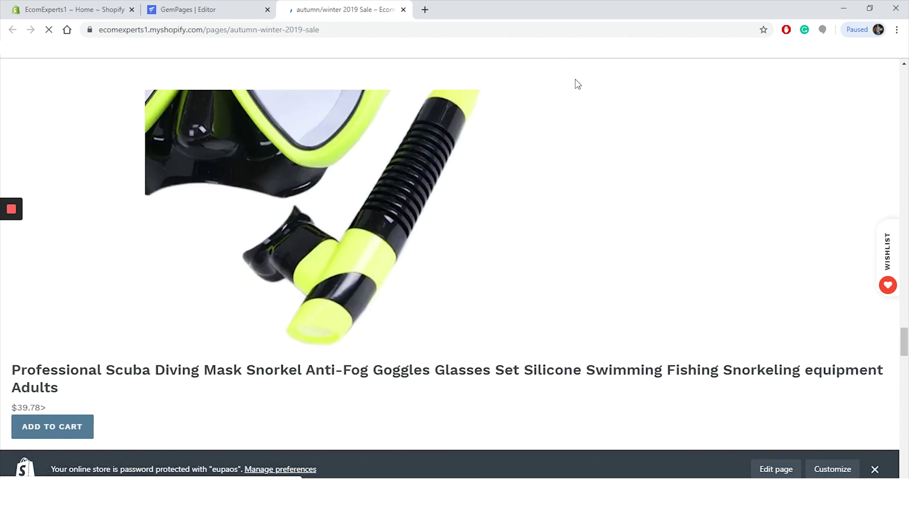
{"action": "scroll", "coordinate": [575, 84], "scroll_direction": "up", "scroll_amount": 8}
{"action": "scroll", "coordinate": [584, 70], "scroll_direction": "up", "scroll_amount": 5}
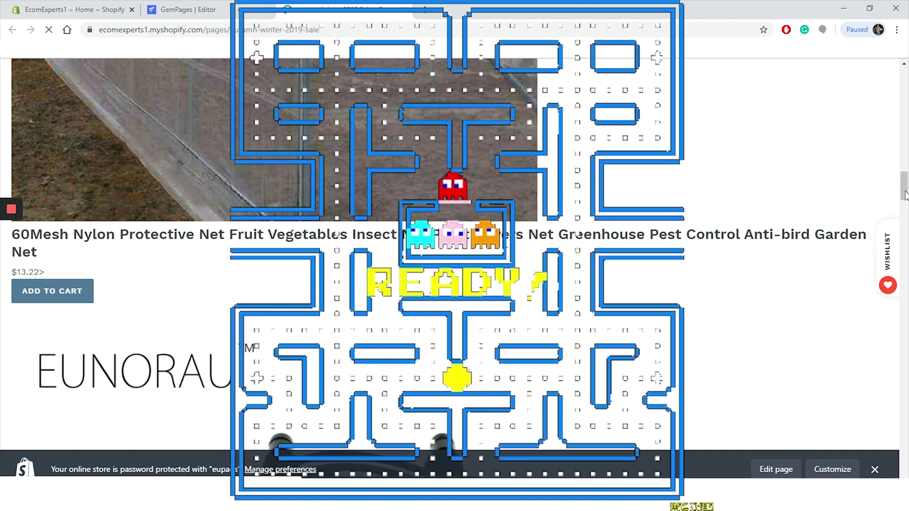
{"action": "scroll", "coordinate": [906, 196], "scroll_direction": "up", "scroll_amount": 5}
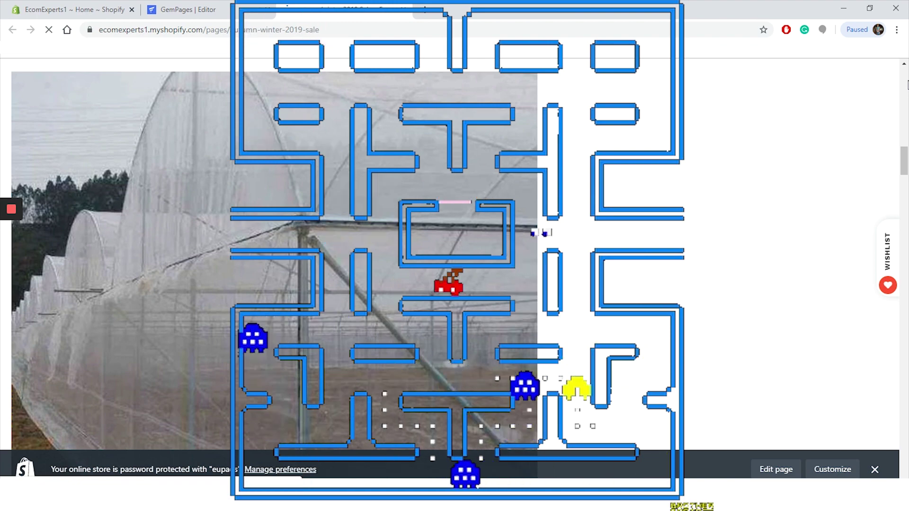
{"action": "scroll", "coordinate": [907, 84], "scroll_direction": "up", "scroll_amount": 5}
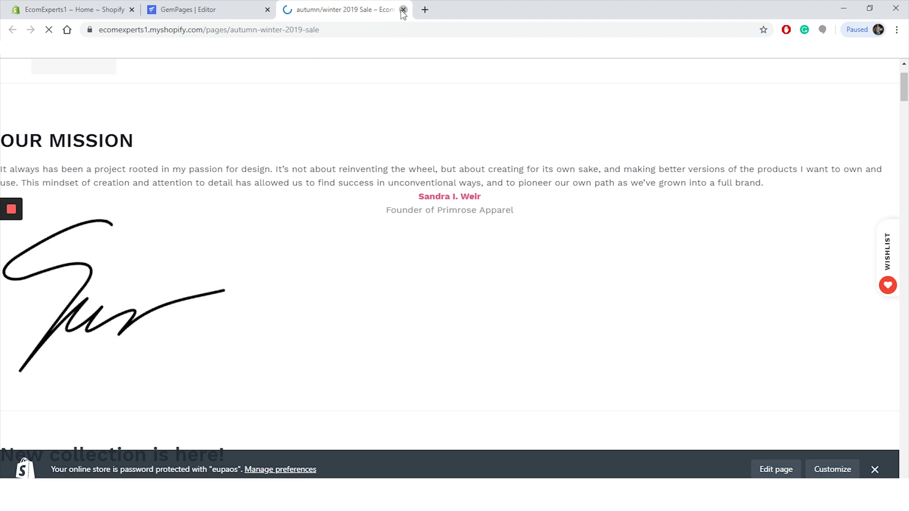
{"action": "left_click", "coordinate": [403, 10]}
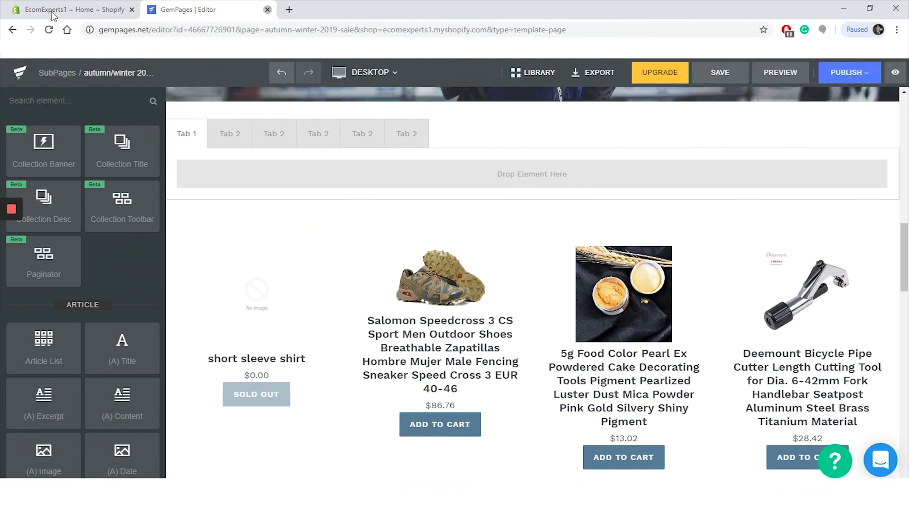
{"action": "left_click", "coordinate": [268, 9]}
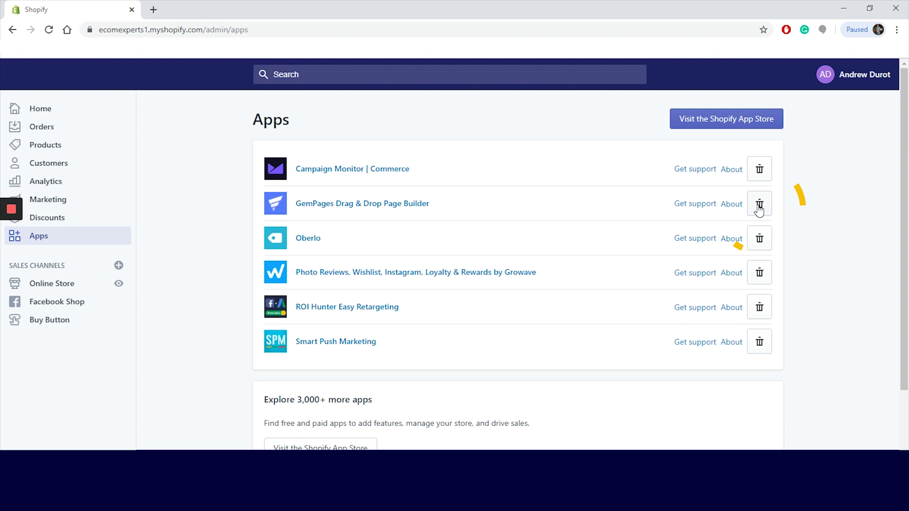
Remove the GemPages Drag & Drop Page Builder app from the store and go to Online Store Themes.
{"action": "left_click", "coordinate": [760, 204]}
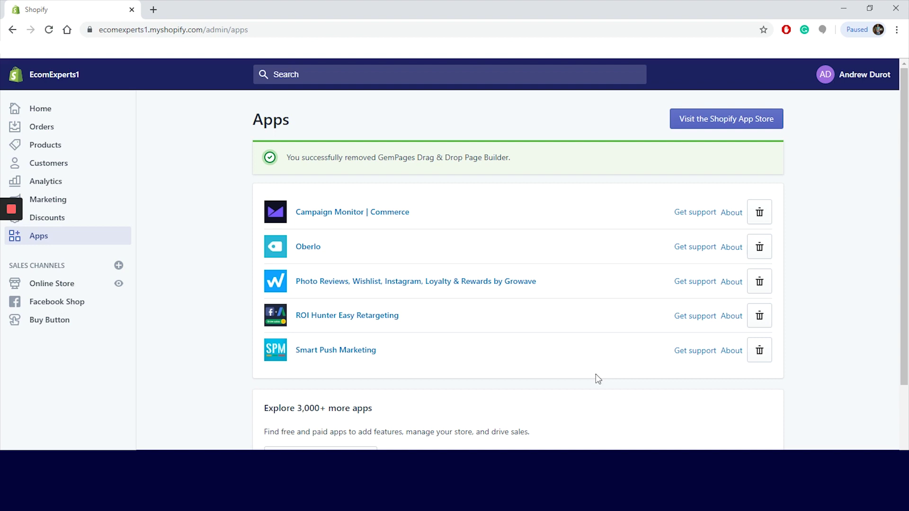
{"action": "left_click", "coordinate": [60, 282]}
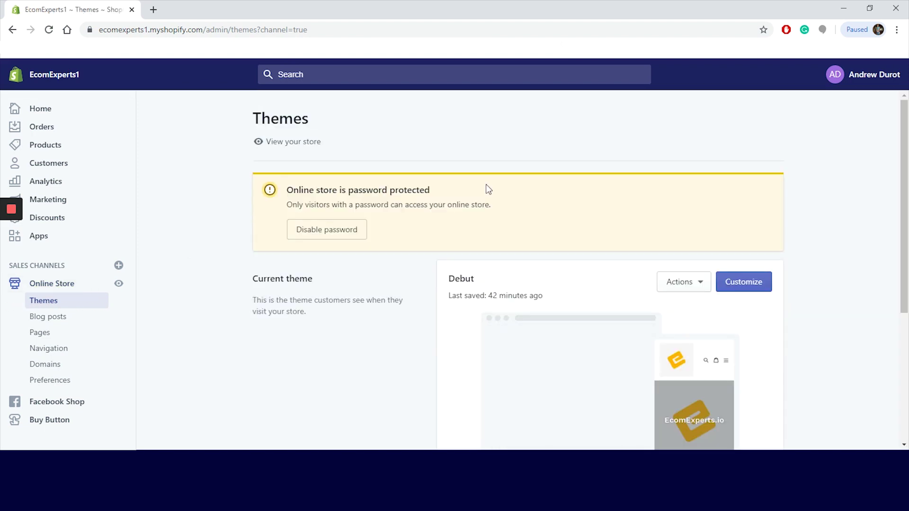
Open the Debut theme's code editor and start deleting theme.gem-layout-none.liquid.
{"action": "left_click", "coordinate": [683, 283]}
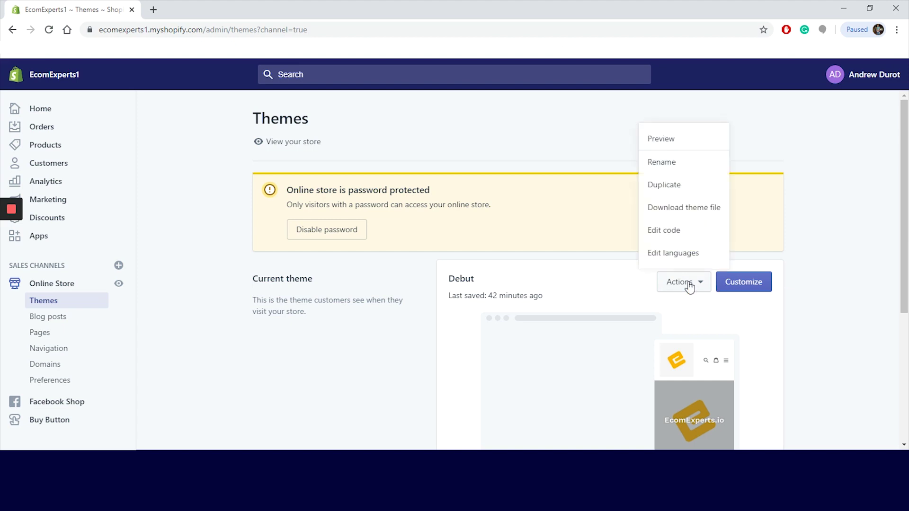
{"action": "left_click", "coordinate": [688, 235]}
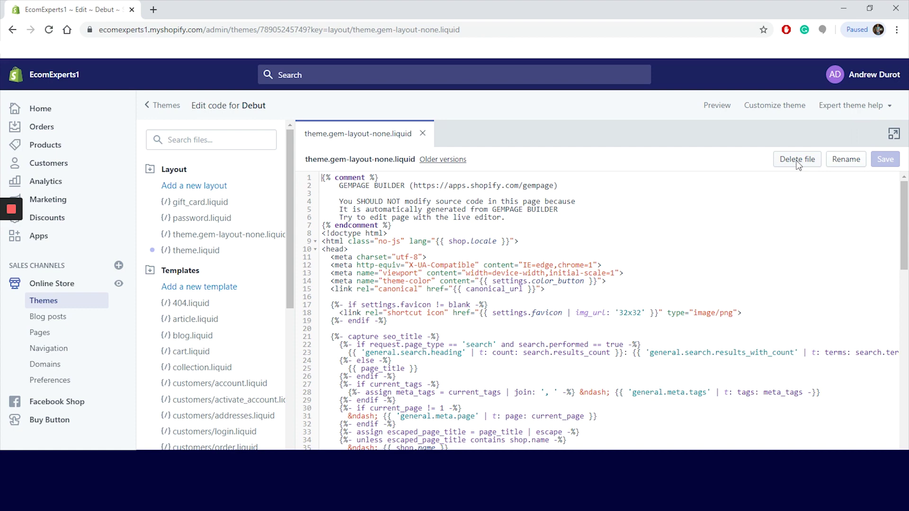
{"action": "left_click", "coordinate": [798, 164]}
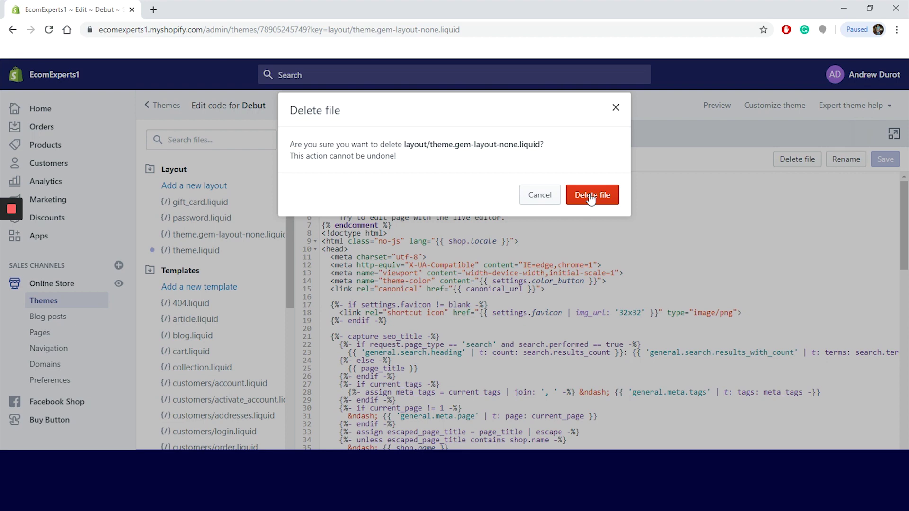
Confirm deletion of the theme.gem-layout-none.liquid layout file from Debut.
{"action": "left_click", "coordinate": [592, 195]}
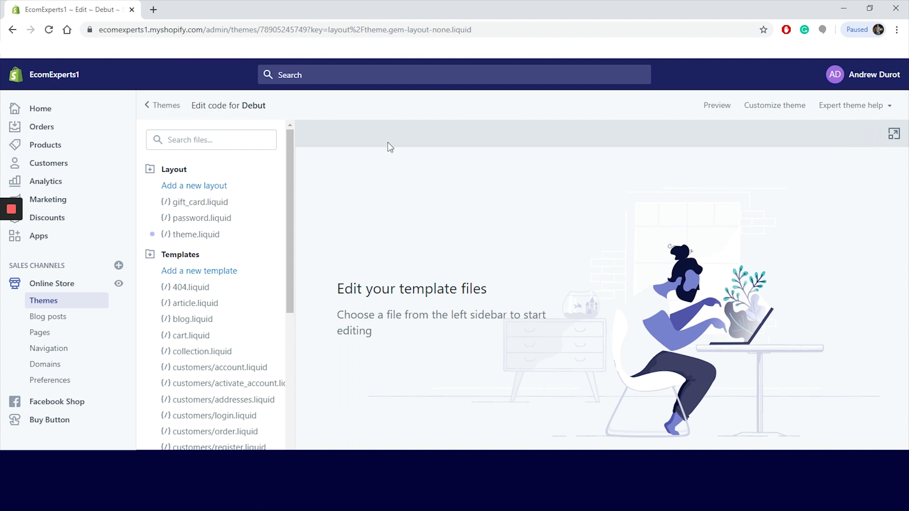
{"action": "scroll", "coordinate": [288, 237], "scroll_direction": "down", "scroll_amount": 1}
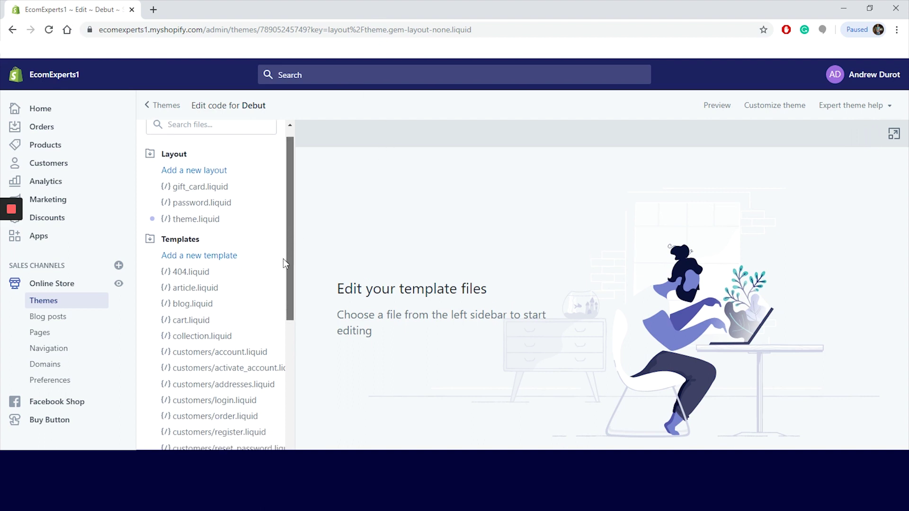
Delete the index.gem-preview.liquid template from the Debut theme.
{"action": "scroll", "coordinate": [284, 263], "scroll_direction": "down", "scroll_amount": 3}
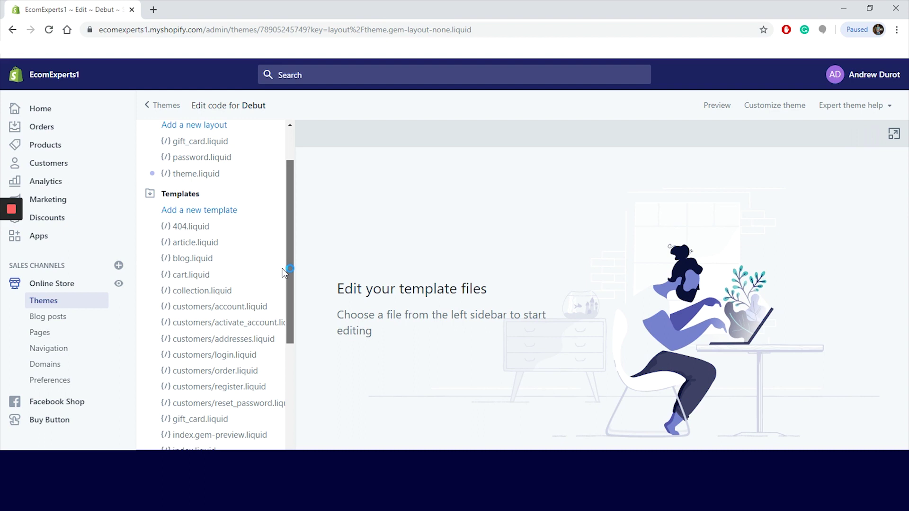
{"action": "scroll", "coordinate": [283, 272], "scroll_direction": "down", "scroll_amount": 10}
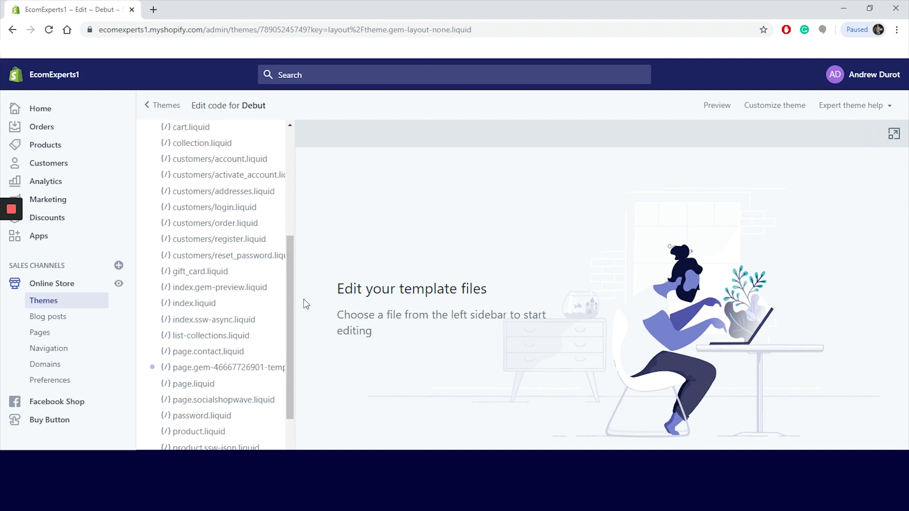
{"action": "left_click", "coordinate": [233, 290]}
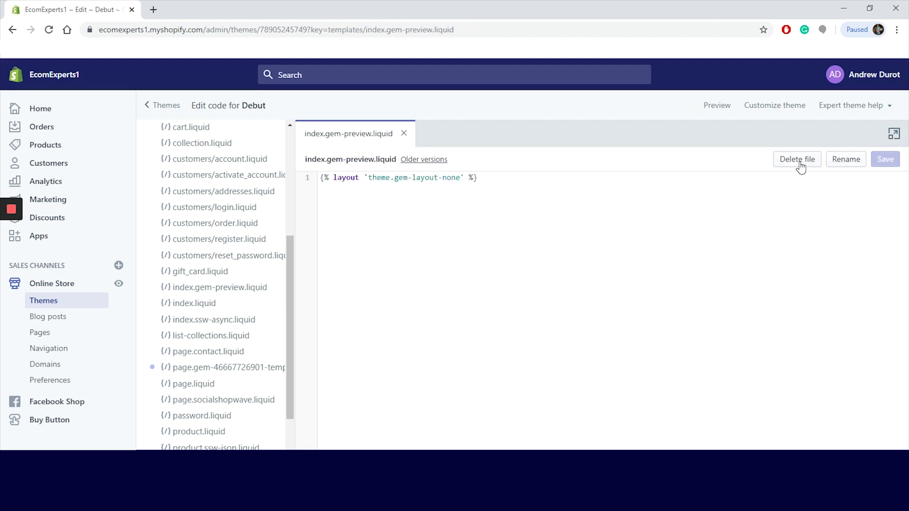
{"action": "left_click", "coordinate": [800, 161]}
{"action": "left_click", "coordinate": [592, 195]}
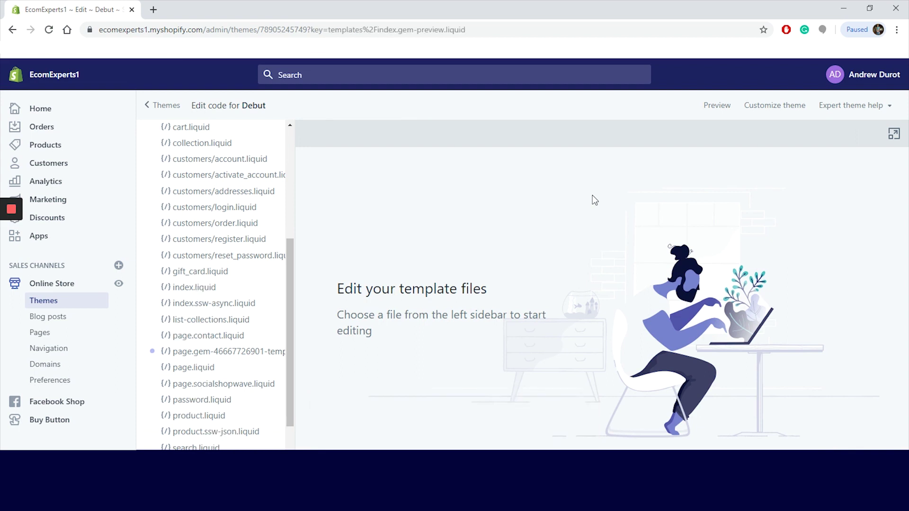
{"action": "left_click", "coordinate": [247, 354]}
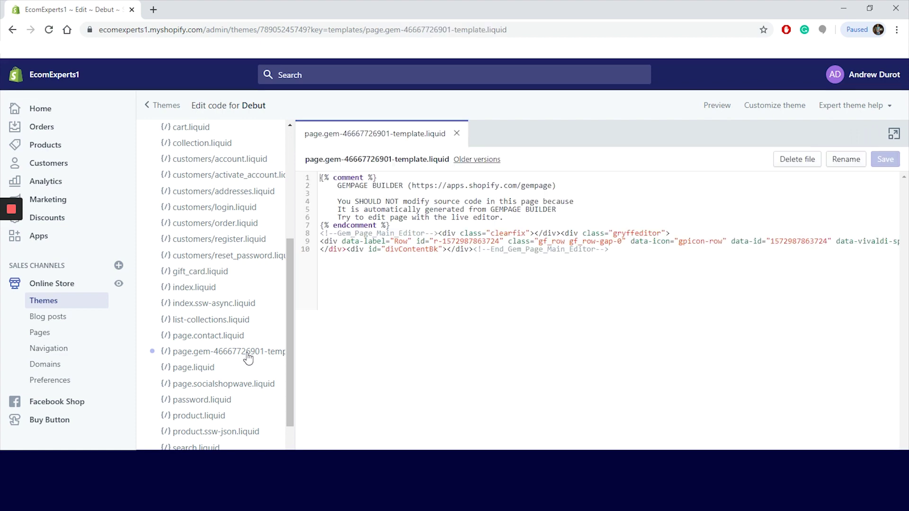
{"action": "left_click", "coordinate": [797, 161]}
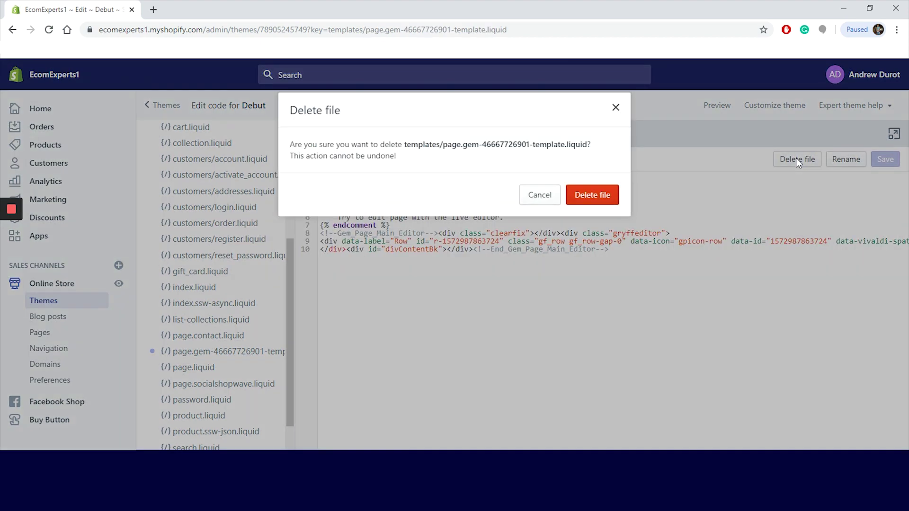
{"action": "left_click", "coordinate": [603, 197]}
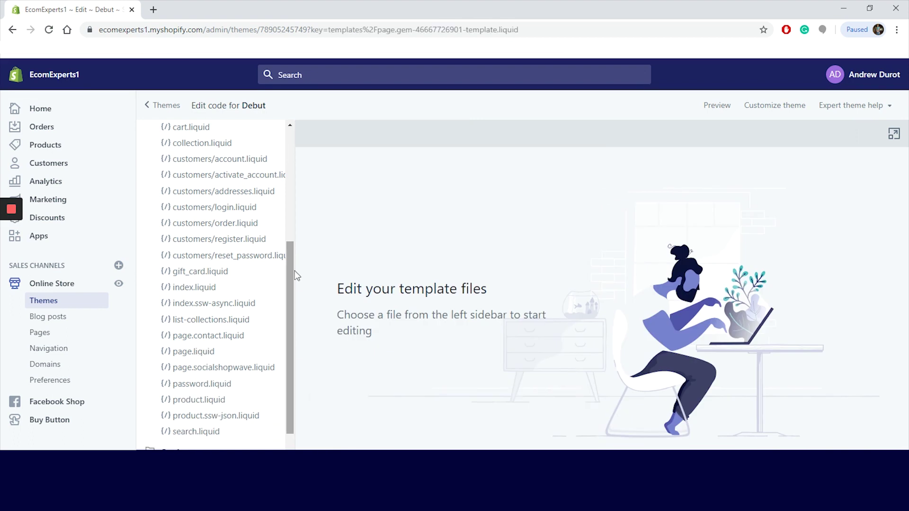
{"action": "left_click_drag", "start_coordinate": [289, 272], "coordinate": [281, 307]}
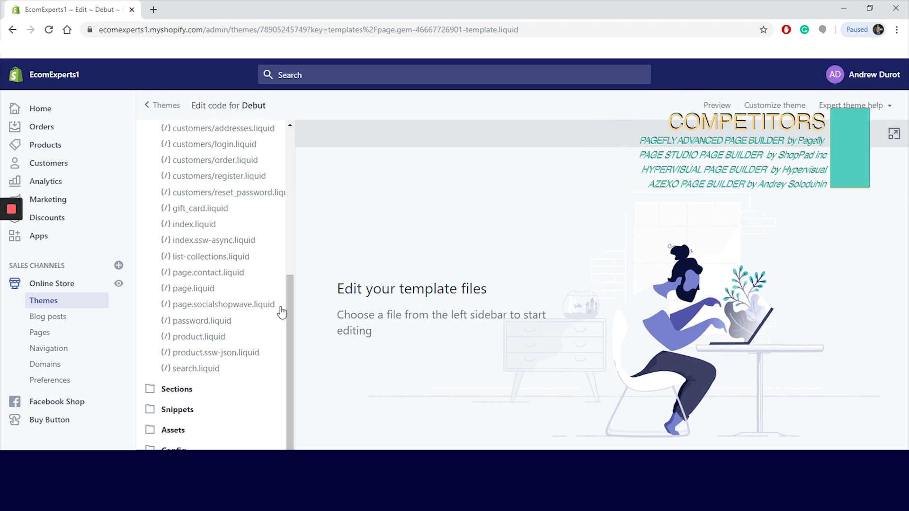
{"action": "left_click", "coordinate": [179, 410]}
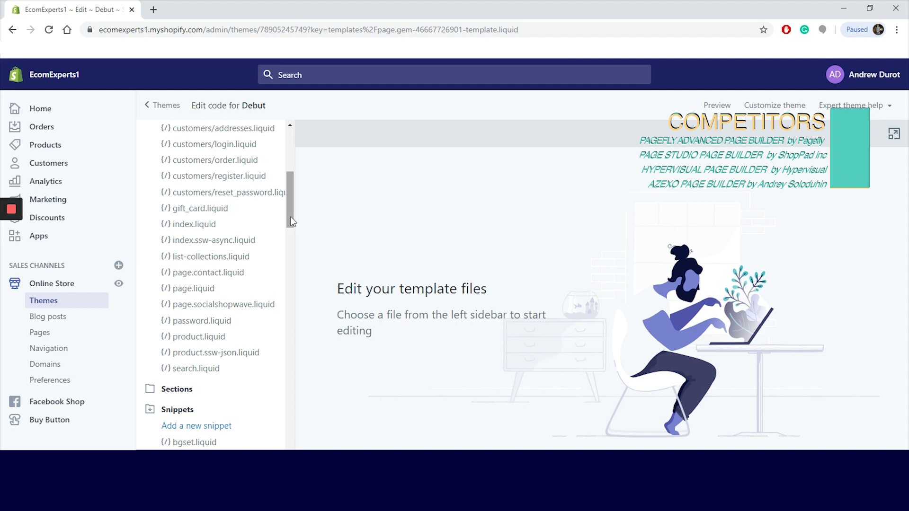
Delete the gem-app-footer-scripts.liquid and gem-app-header-scripts.liquid snippets, confirming each.
{"action": "left_click_drag", "start_coordinate": [290, 219], "coordinate": [290, 253]}
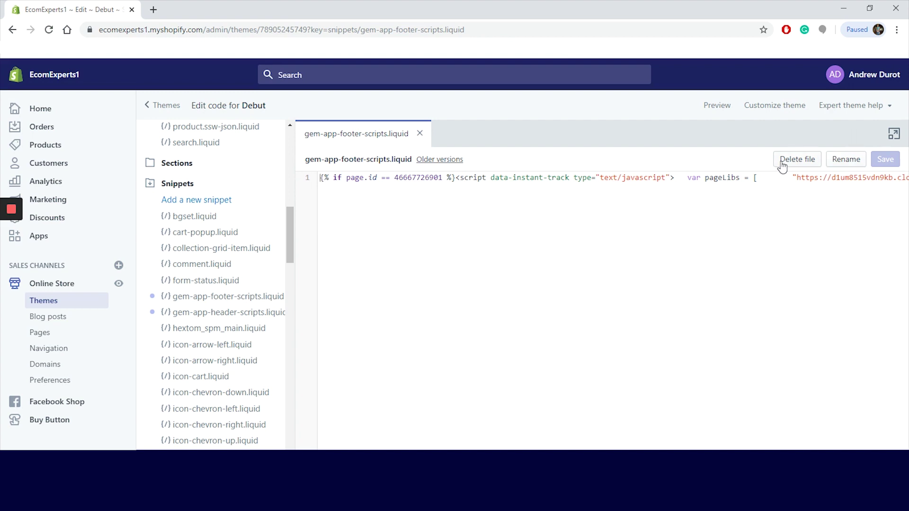
{"action": "left_click", "coordinate": [781, 161]}
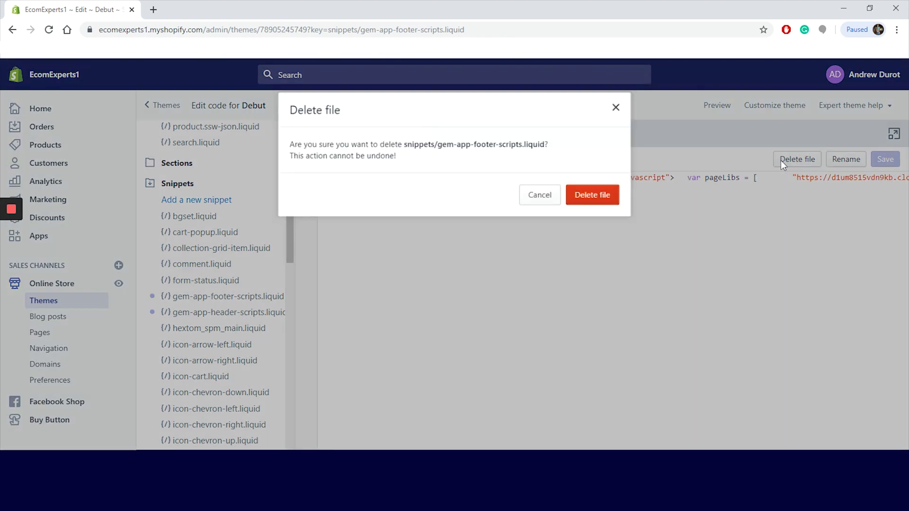
{"action": "left_click", "coordinate": [606, 201]}
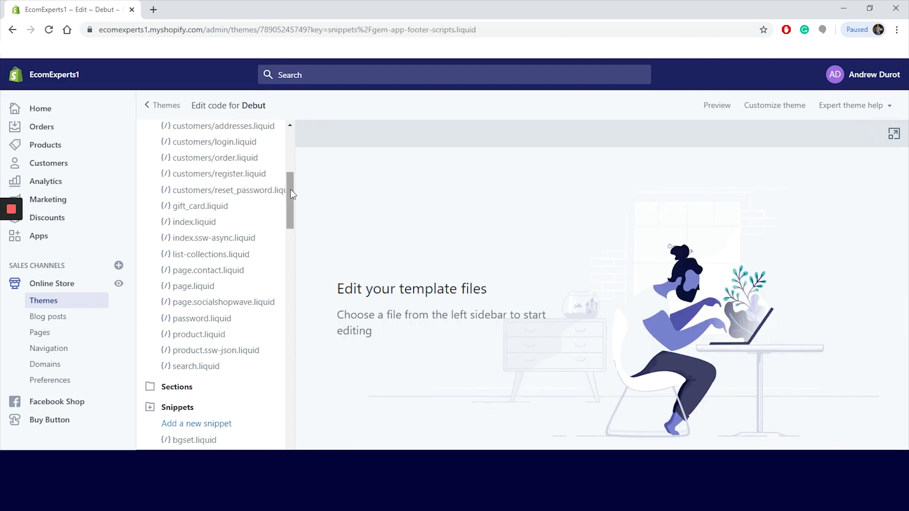
{"action": "left_click_drag", "start_coordinate": [291, 188], "coordinate": [285, 216]}
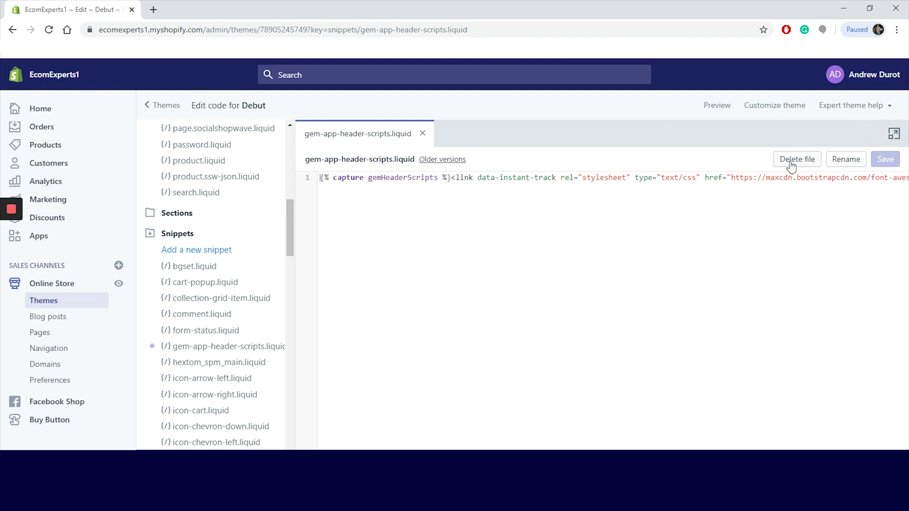
{"action": "left_click", "coordinate": [797, 160]}
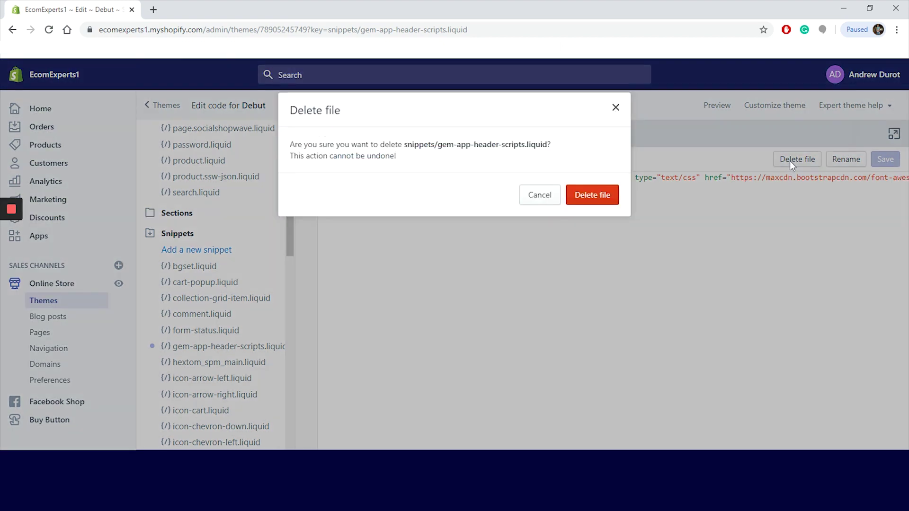
{"action": "left_click", "coordinate": [612, 196]}
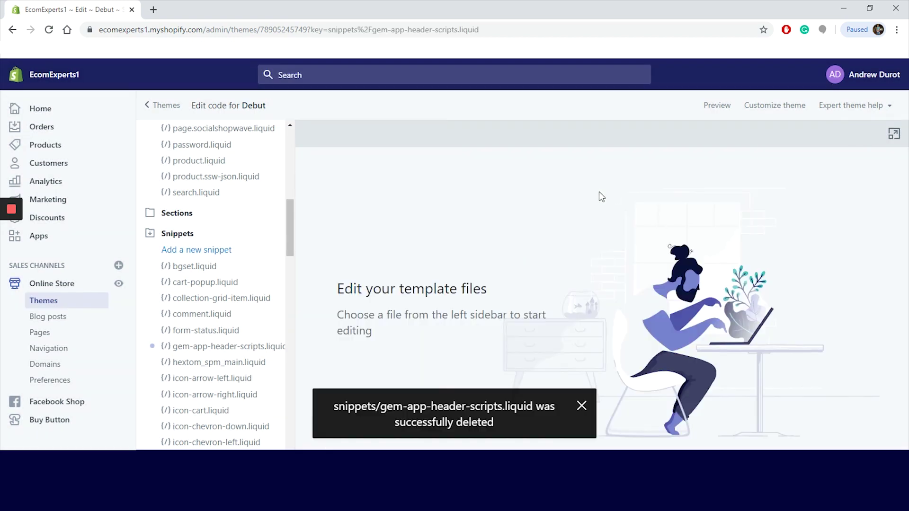
{"action": "scroll", "coordinate": [166, 432], "scroll_direction": "down", "scroll_amount": 15}
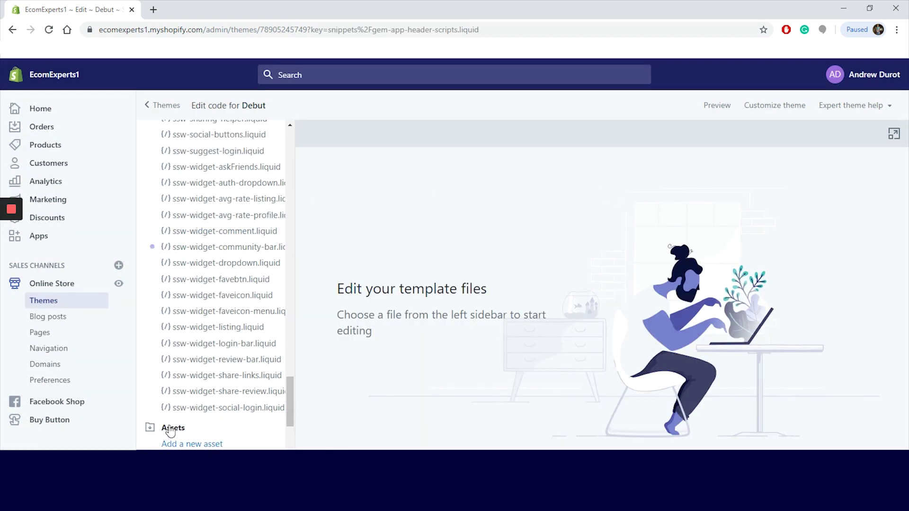
Delete the gem-page-46667726901.css.liquid and gem-page-46667726901.js.liquid assets from Debut.
{"action": "scroll", "coordinate": [240, 390], "scroll_direction": "down", "scroll_amount": 6}
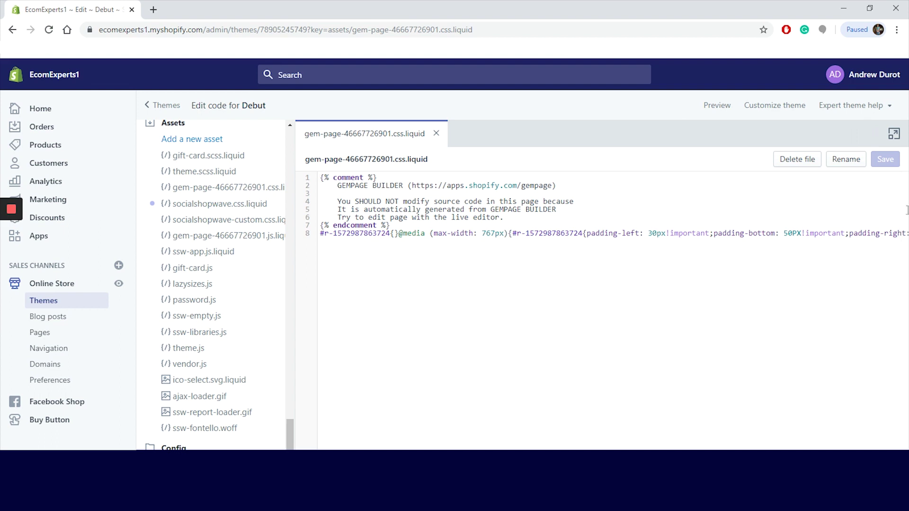
{"action": "left_click", "coordinate": [795, 161]}
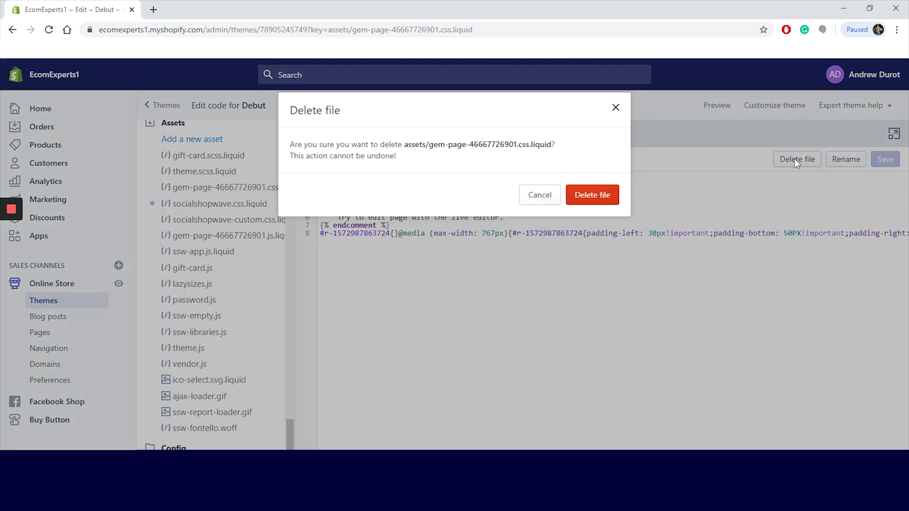
{"action": "left_click", "coordinate": [601, 197]}
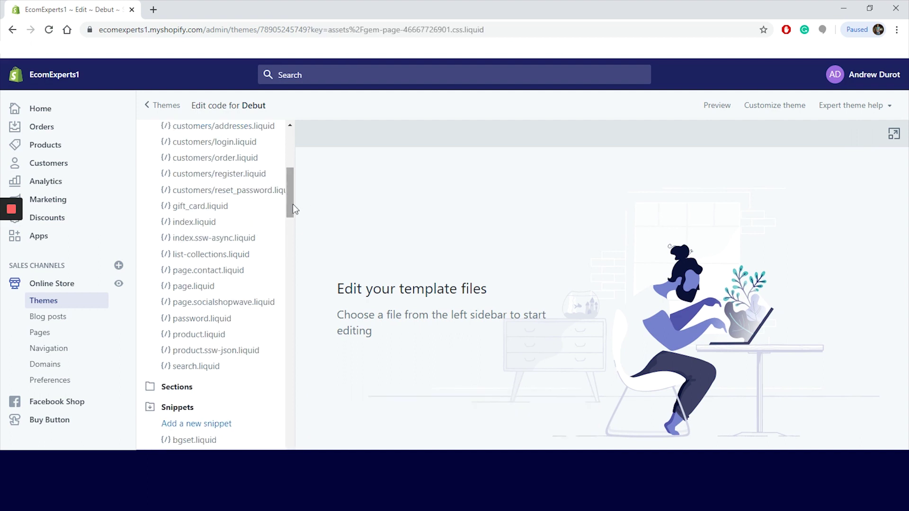
{"action": "left_click", "coordinate": [173, 407]}
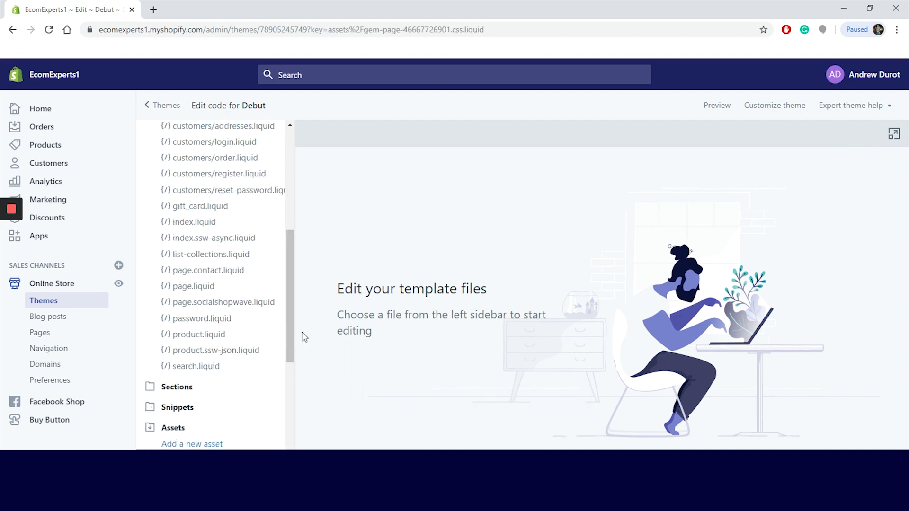
{"action": "left_click_drag", "start_coordinate": [292, 336], "coordinate": [286, 392]}
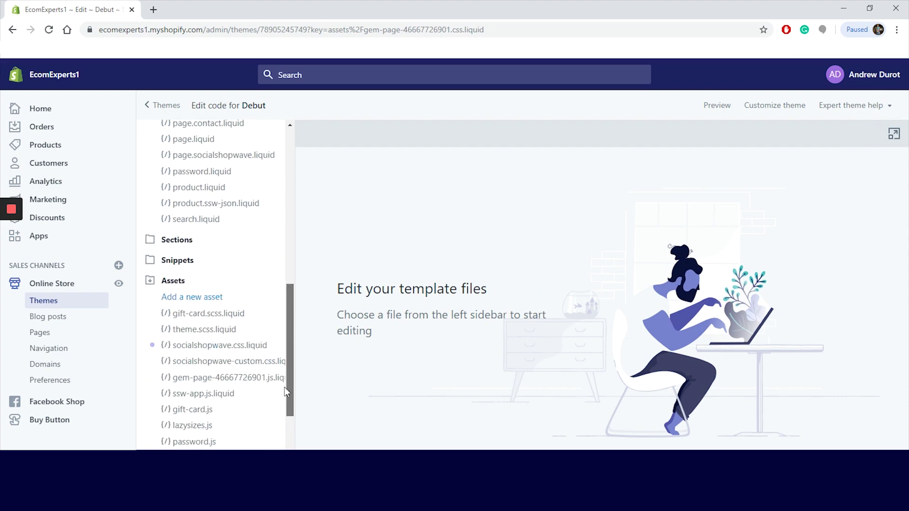
{"action": "left_click", "coordinate": [260, 378]}
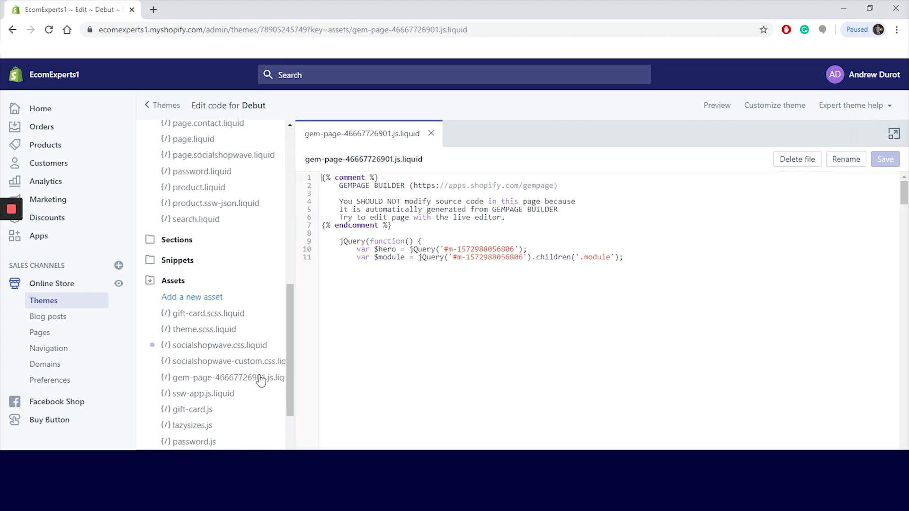
{"action": "left_click", "coordinate": [803, 166]}
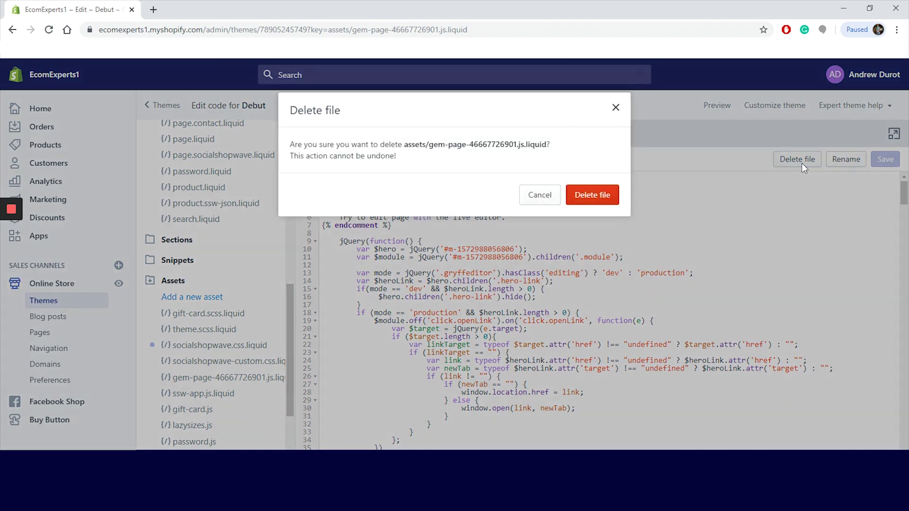
{"action": "left_click", "coordinate": [595, 195]}
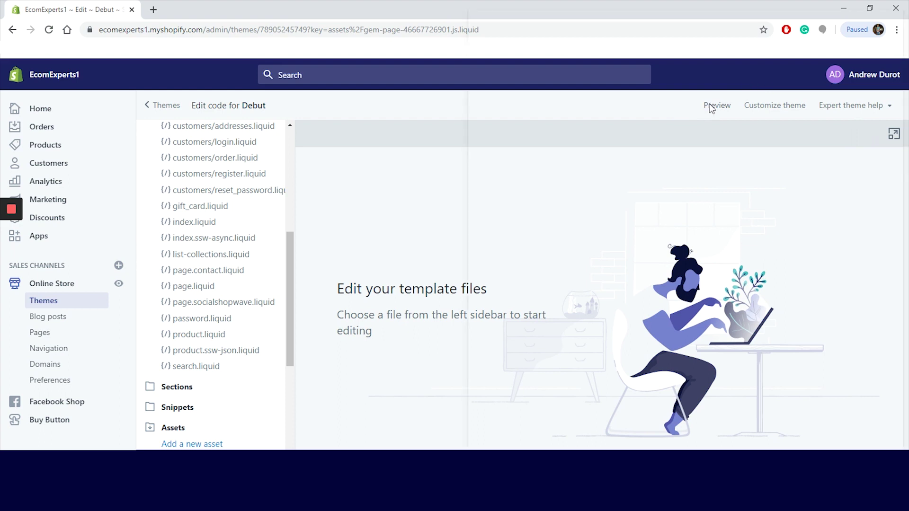
Preview the Debut storefront and scroll to check the EcomExperts.io banner and Featured Collection.
{"action": "left_click", "coordinate": [711, 109]}
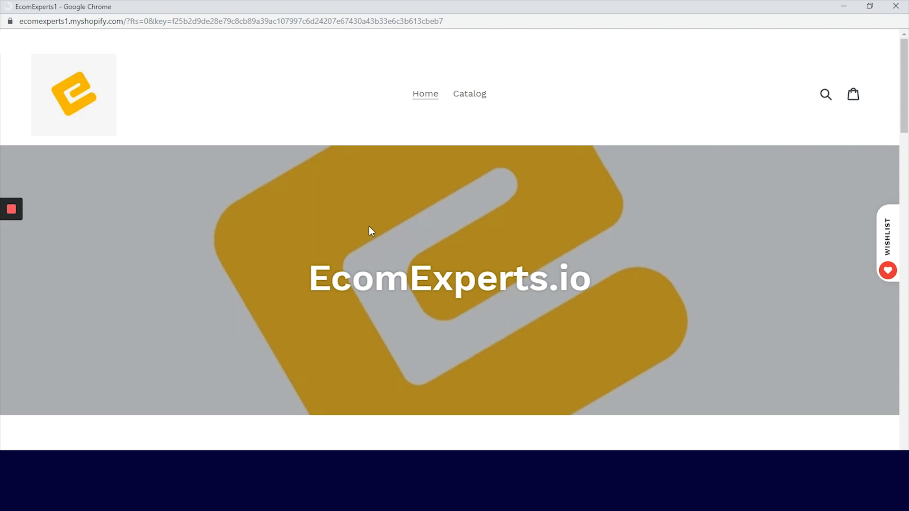
{"action": "scroll", "coordinate": [369, 228], "scroll_direction": "down", "scroll_amount": 3}
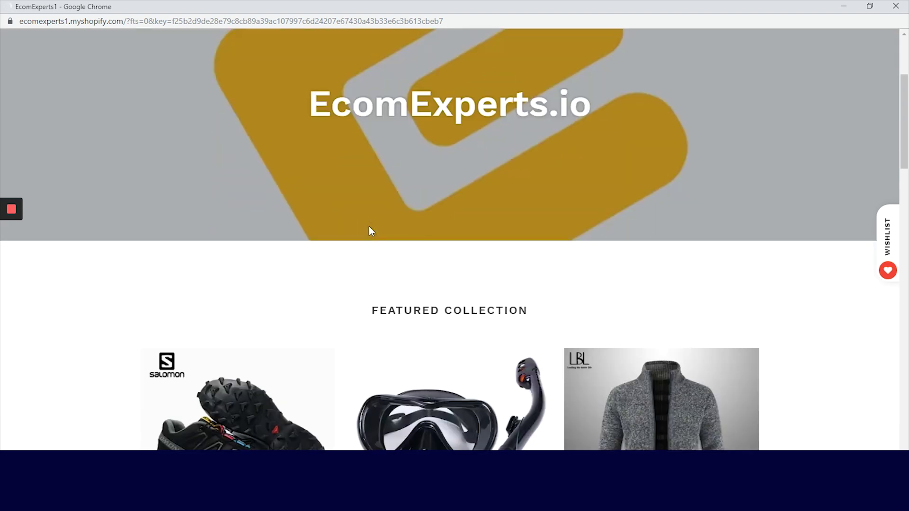
{"action": "scroll", "coordinate": [369, 230], "scroll_direction": "down", "scroll_amount": 3}
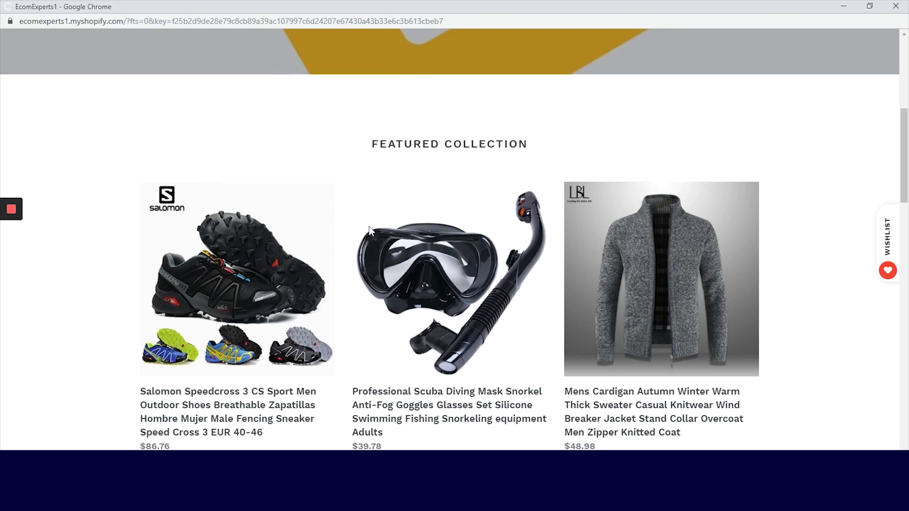